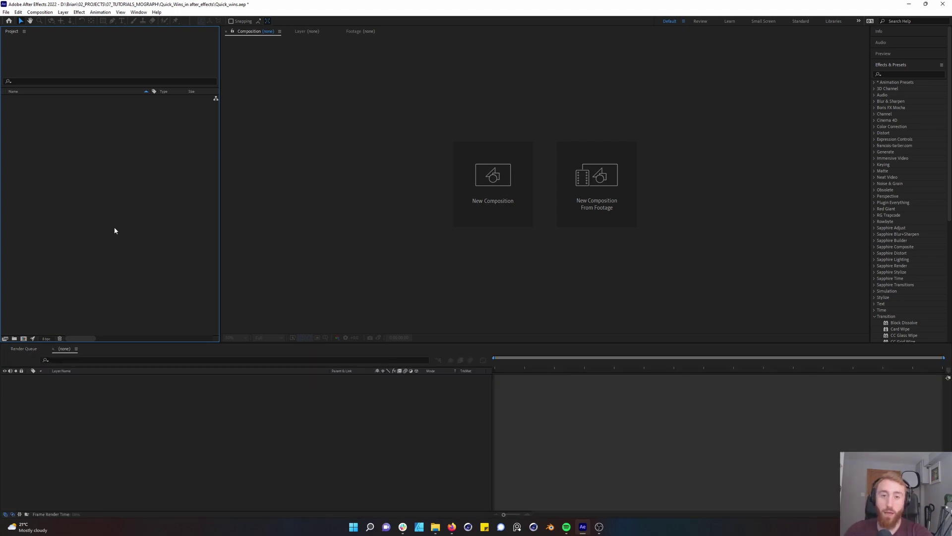
Create a 1920 x 1080, 25 fps composition named Base_01 and add a full-frame black solid named BG
key(ctrl+n)
text(B)
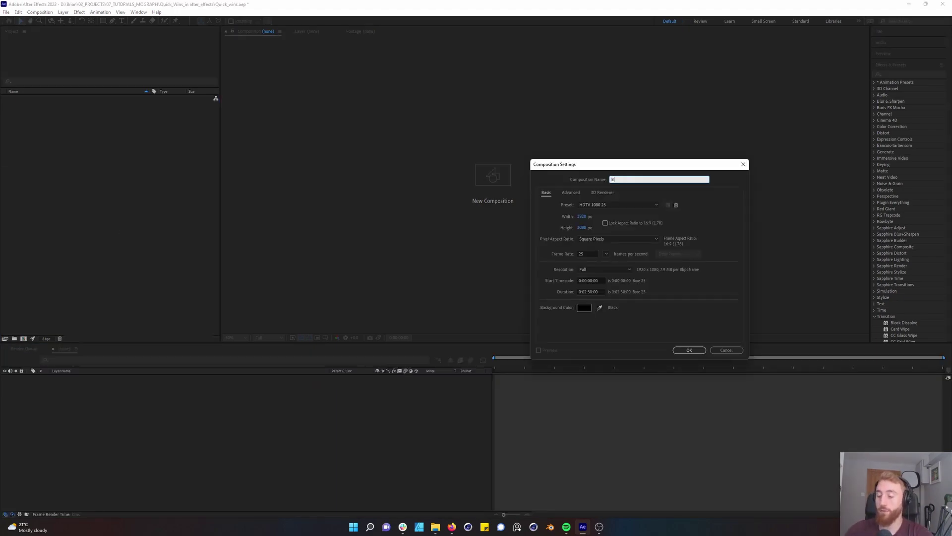
text(ase_01)
key(Return)
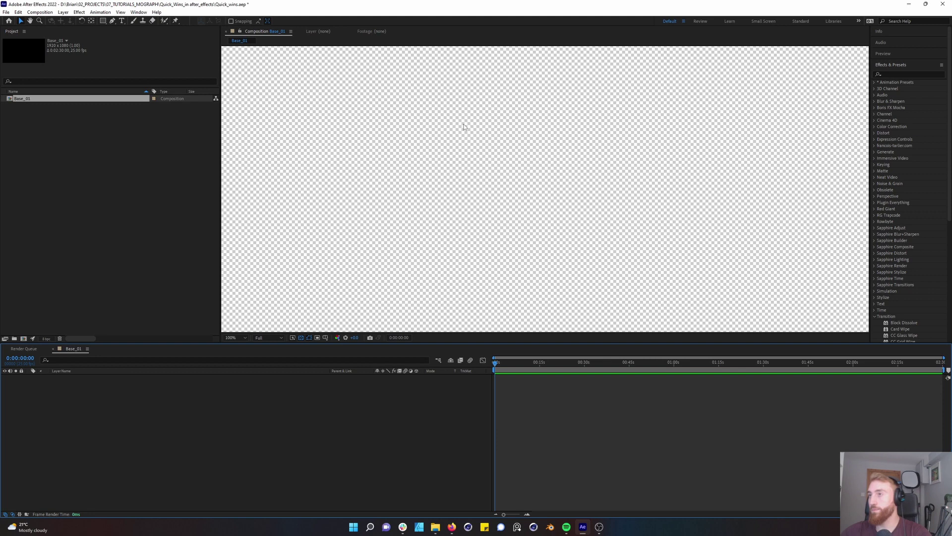
key(ctrl+y)
key(BackSpace)
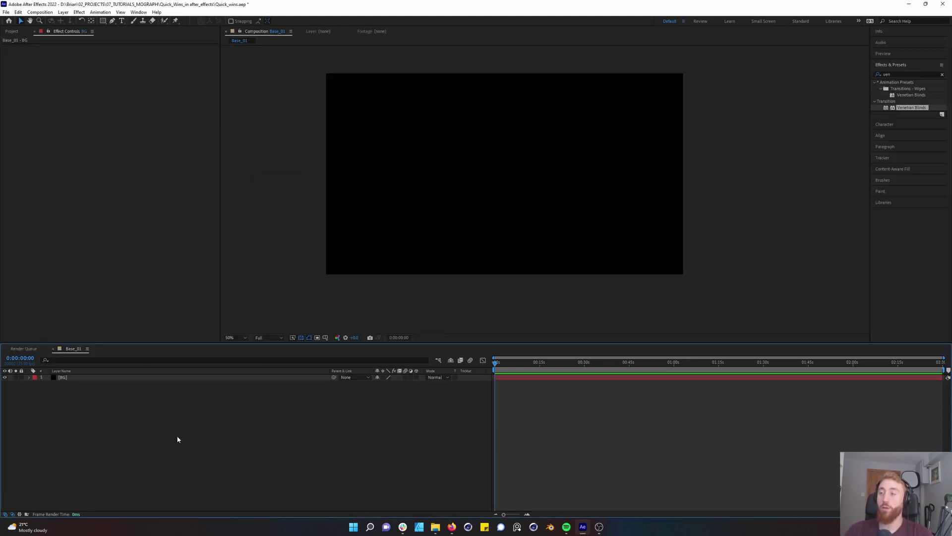
Add a full-frame off-white solid named Grid above the BG layer
key(ctrl+y)
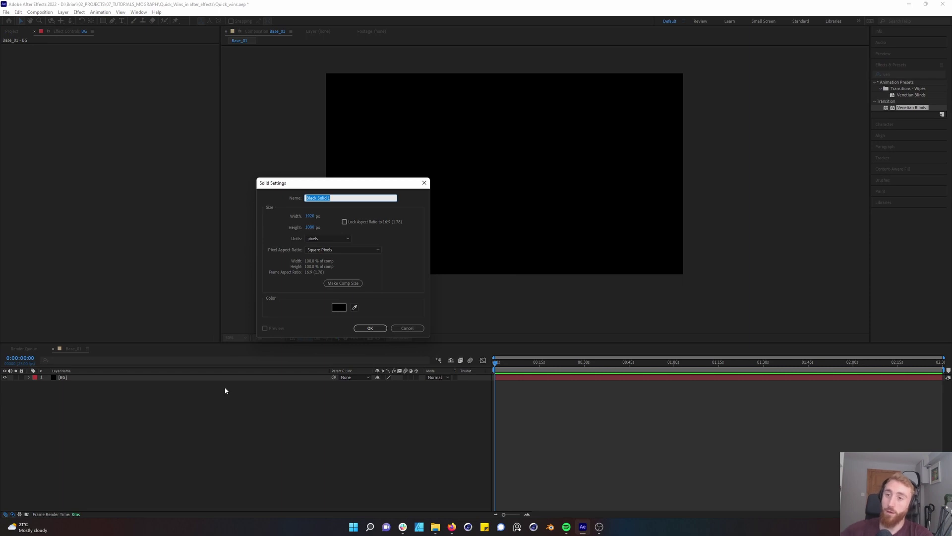
click(338, 307)
drag(218, 188, 211, 182)
click(371, 177)
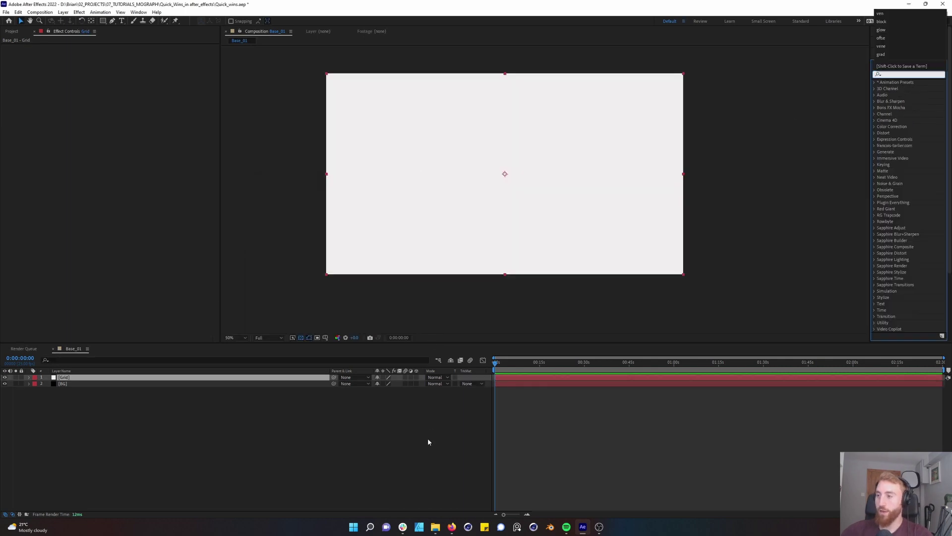
Find the Venetian Blinds transition effect and apply it to the Grid layer
click(163, 394)
click(893, 74)
text(ven)
drag(911, 108, 114, 378)
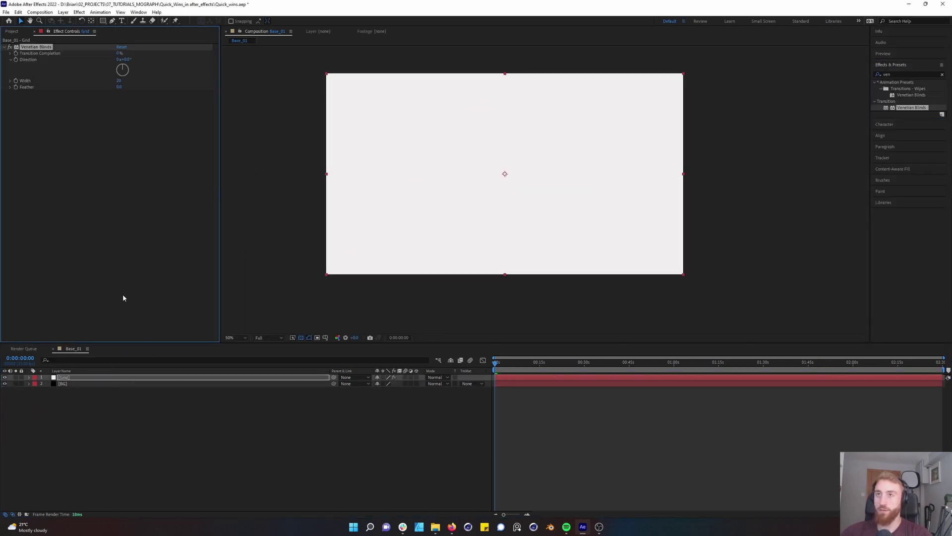
Raise the Venetian Blinds transition completion until the Grid solid is reduced to thin vertical lines
click(120, 53)
text(65)
key(Return)
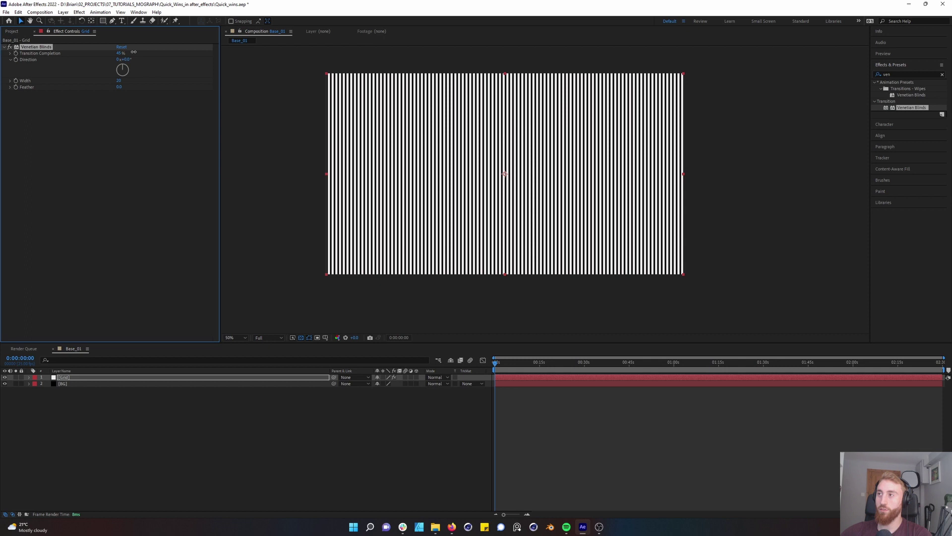
mouse_move(120, 84)
mouse_down()
mouse_move(134, 56)
mouse_move(115, 81)
mouse_move(124, 81)
mouse_up()
click(119, 53)
key(ctrl+z)
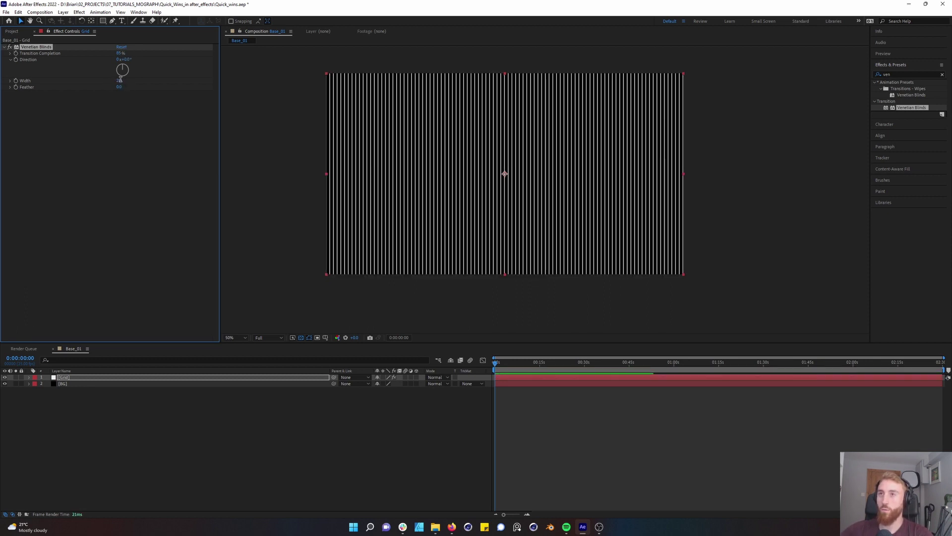
Try a Venetian Blinds width of 10, and settle on 15 for tighter vertical lines
click(121, 81)
text(10)
click(132, 119)
click(121, 81)
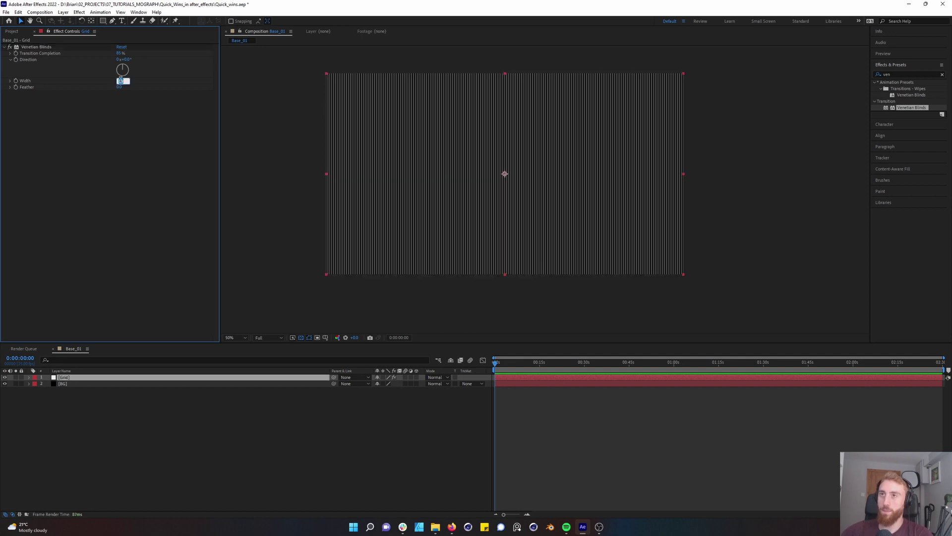
text(15)
key(Return)
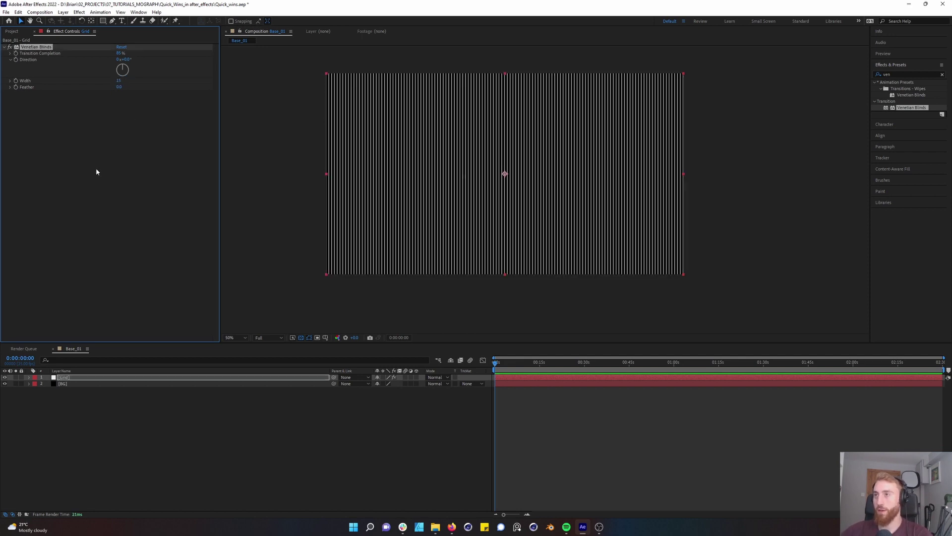
Duplicate the Venetian Blinds effect and set the copy's direction to 90° to form a dot grid
click(37, 47)
key(ctrl+d)
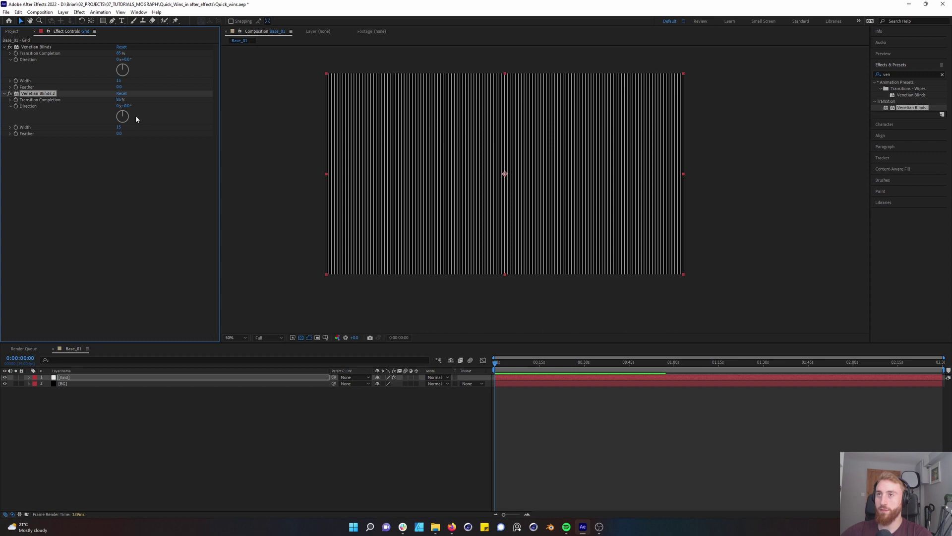
click(135, 115)
scroll(437, 125, up, 2)
scroll(459, 148, down, 2)
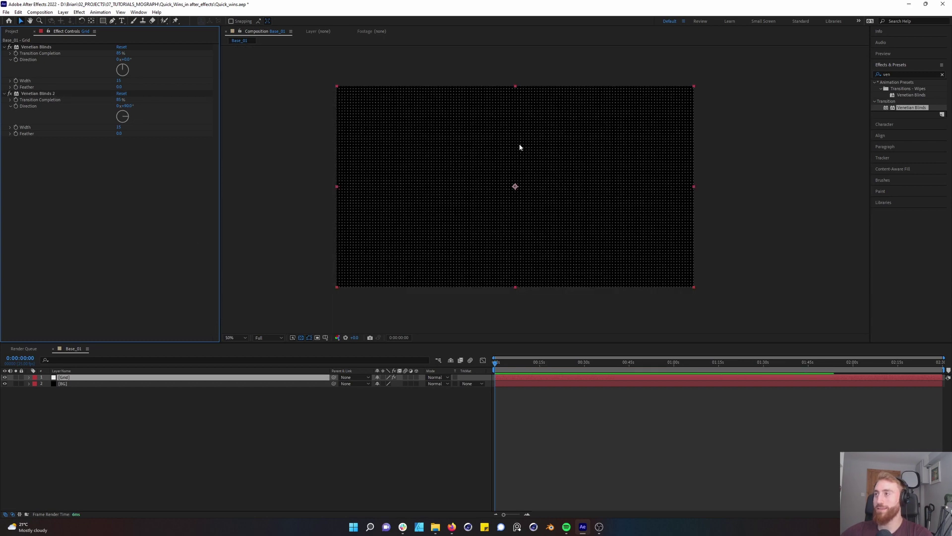
Set the width of both Venetian Blinds effects to 30
click(119, 127)
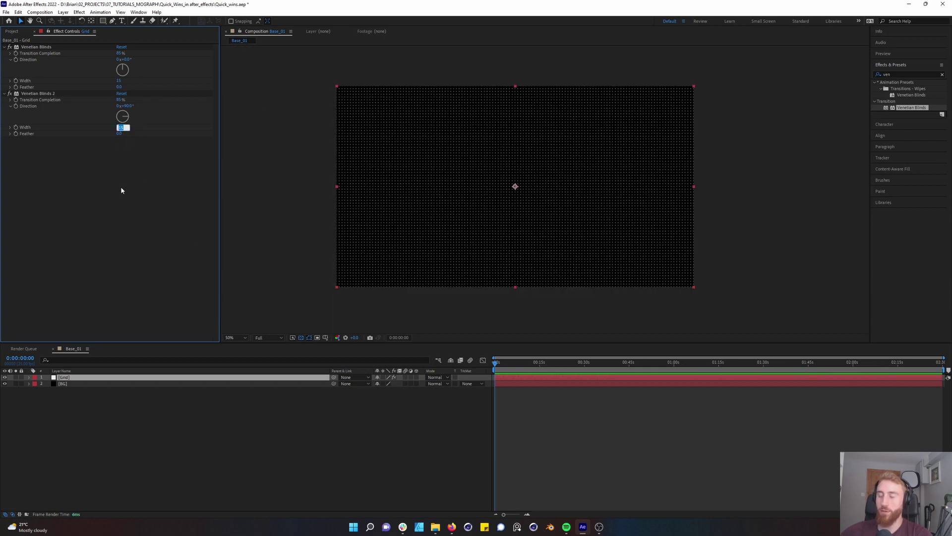
text(30)
key(Return)
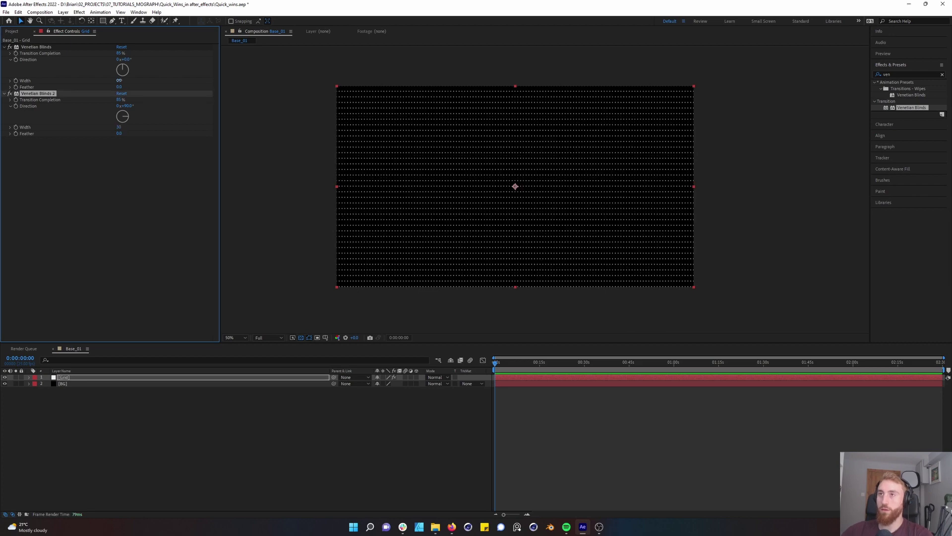
click(119, 81)
text(30)
key(Return)
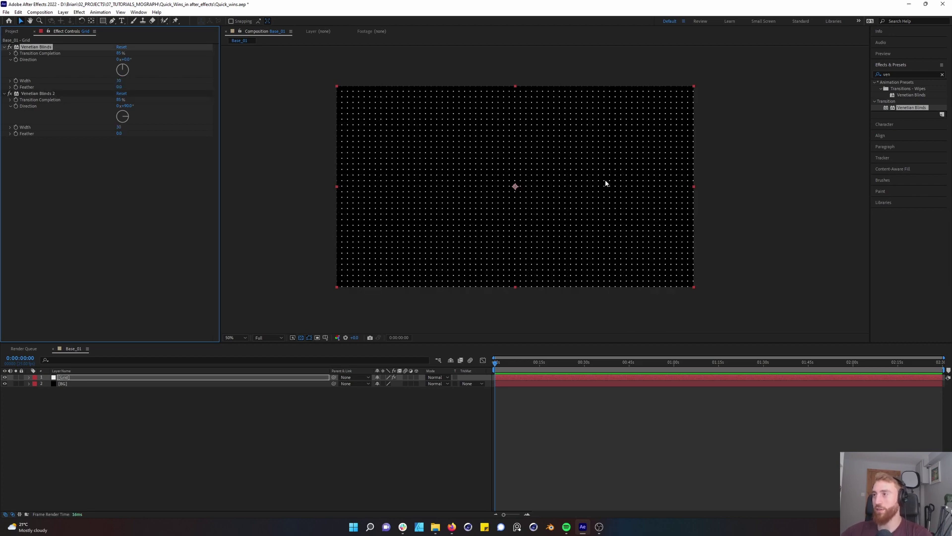
Set the transition completion of both Venetian Blinds effects to 50% for larger square dots
scroll(606, 184, up, 2)
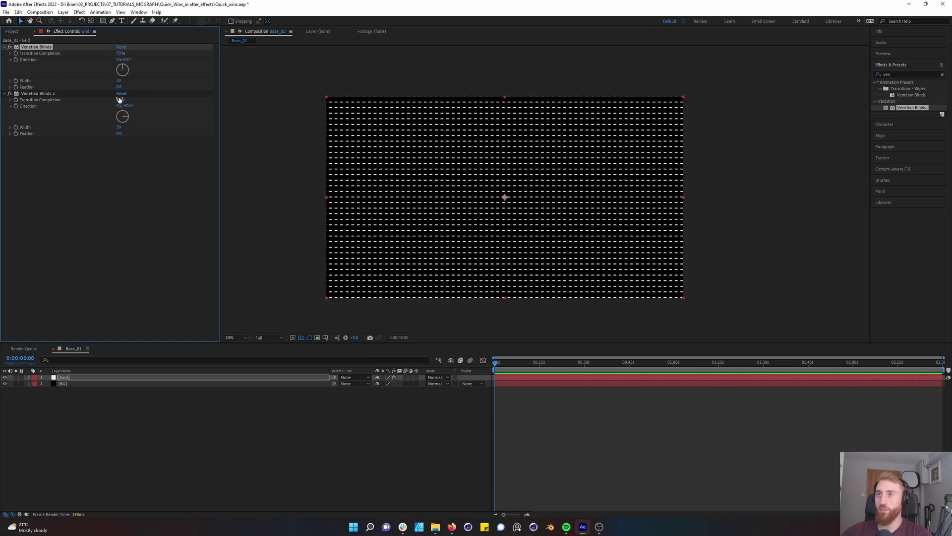
click(119, 99)
text(50)
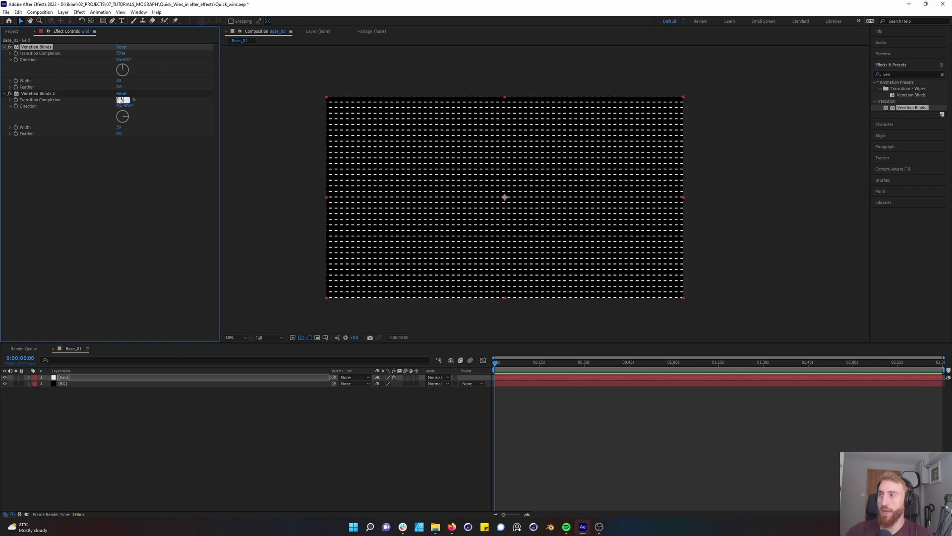
key(Return)
scroll(608, 127, down, 2)
scroll(493, 169, up, 2)
Try other direction and width values on the second Venetian Blinds effect, returning to horizontal rows with a width of 30
click(89, 378)
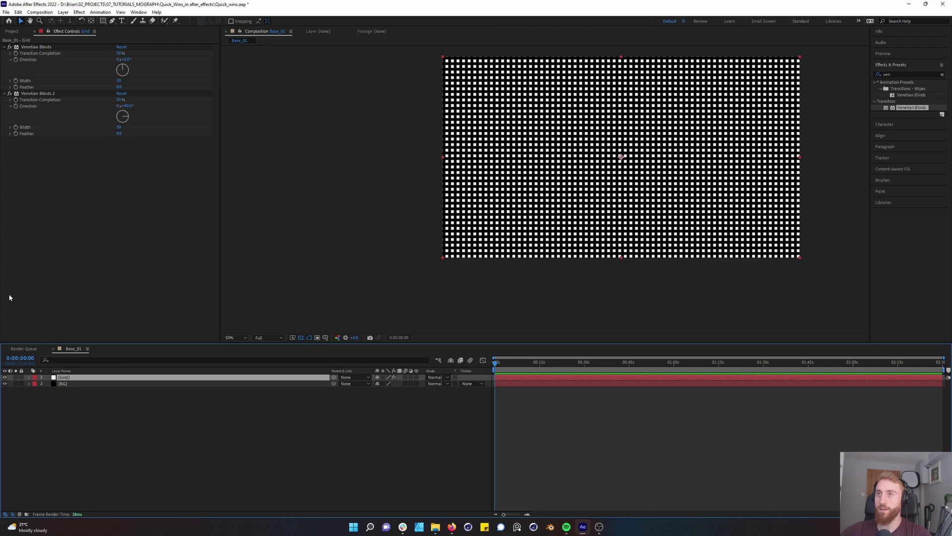
click(119, 120)
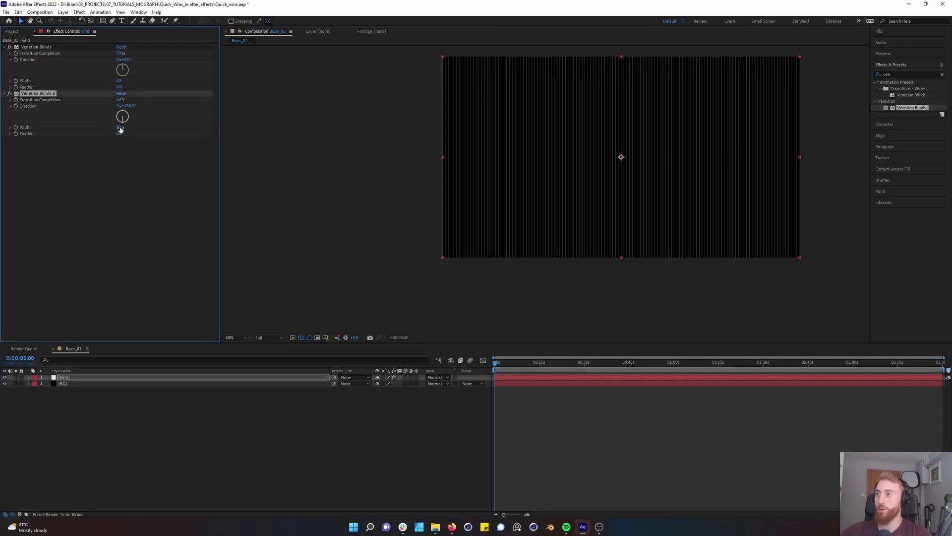
drag(101, 128, 161, 124)
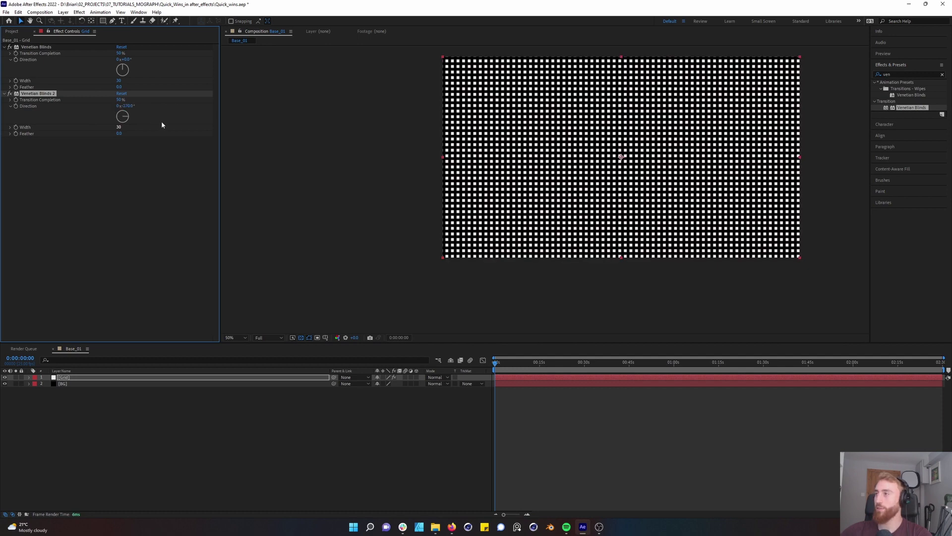
Pre-compose the Grid layer into a new composition named Grid, moving all attributes into it
click(90, 378)
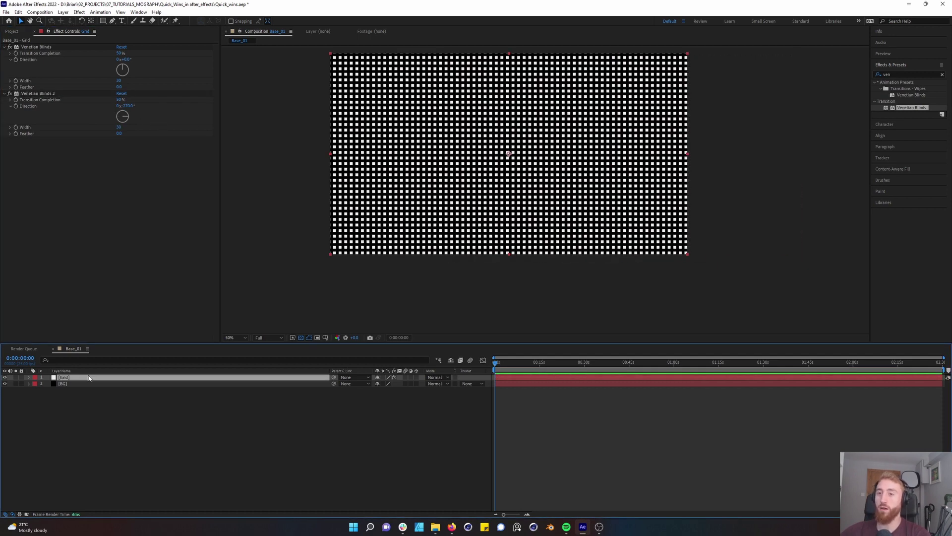
key(ctrl+shift+c)
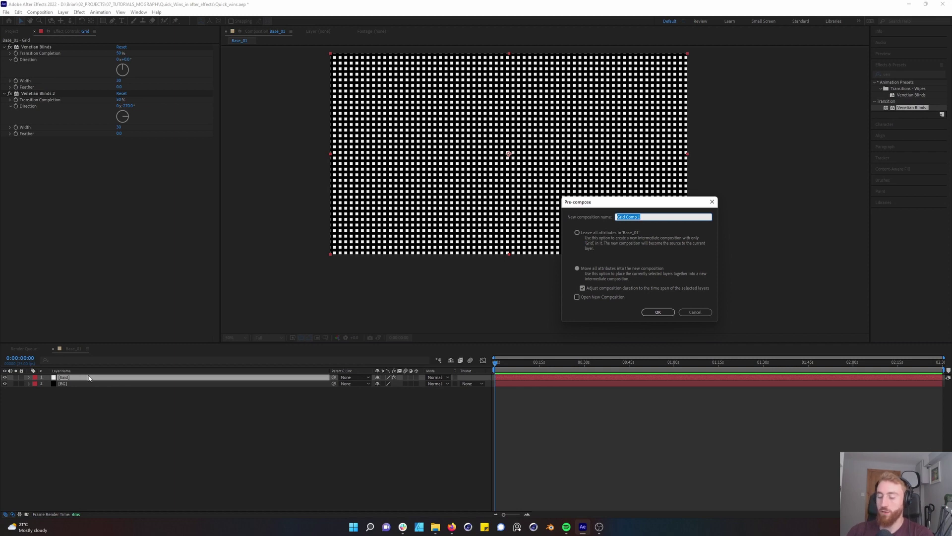
text(Grid)
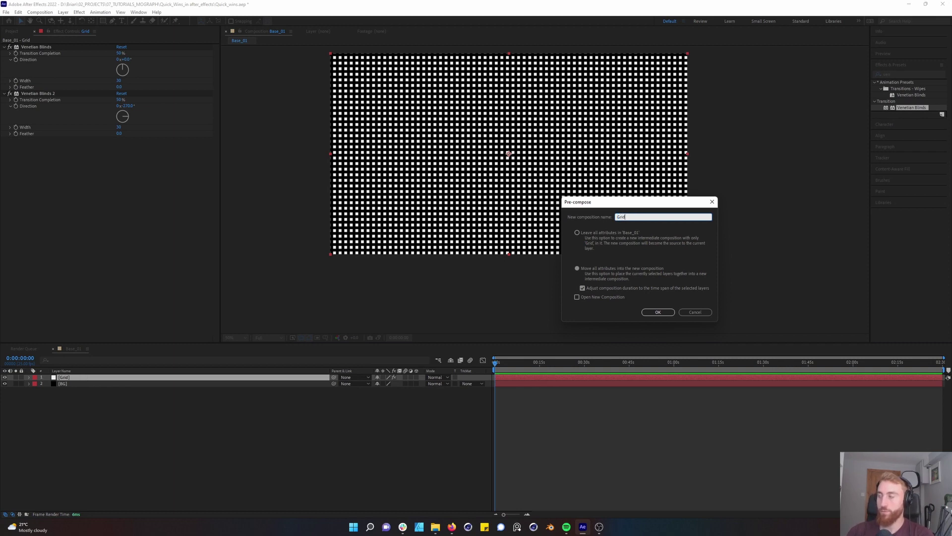
key(Return)
Find the Block Dissolve transition effect and apply it to the pre-composed Grid layer
drag(892, 74, 859, 79)
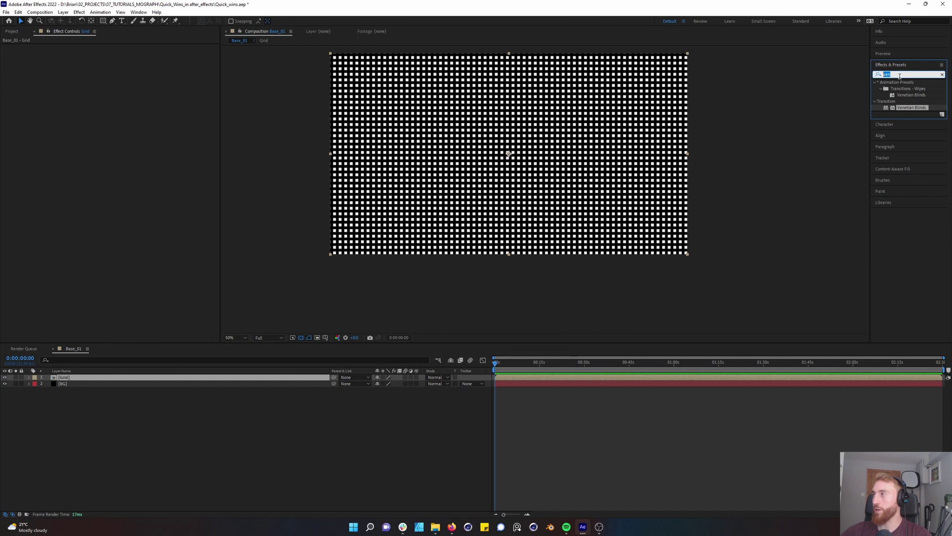
text(block)
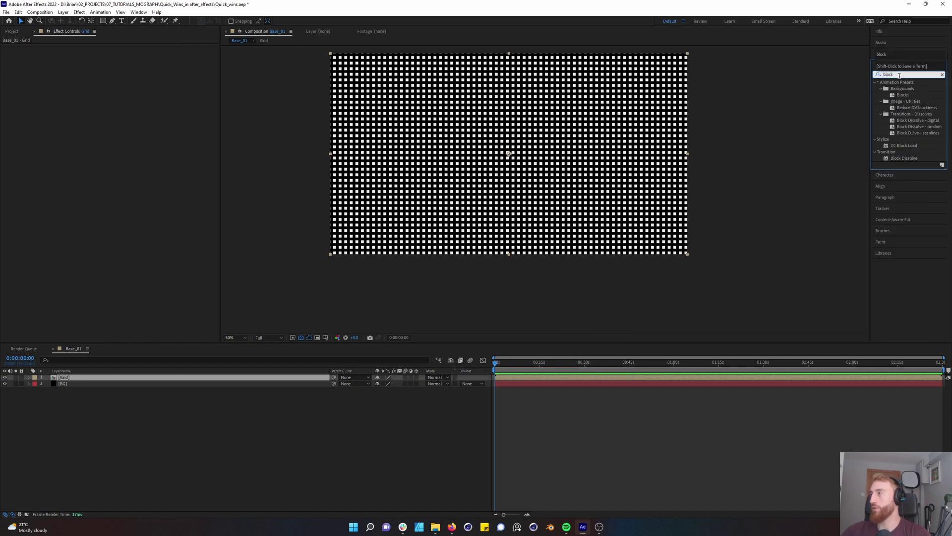
drag(906, 159, 131, 89)
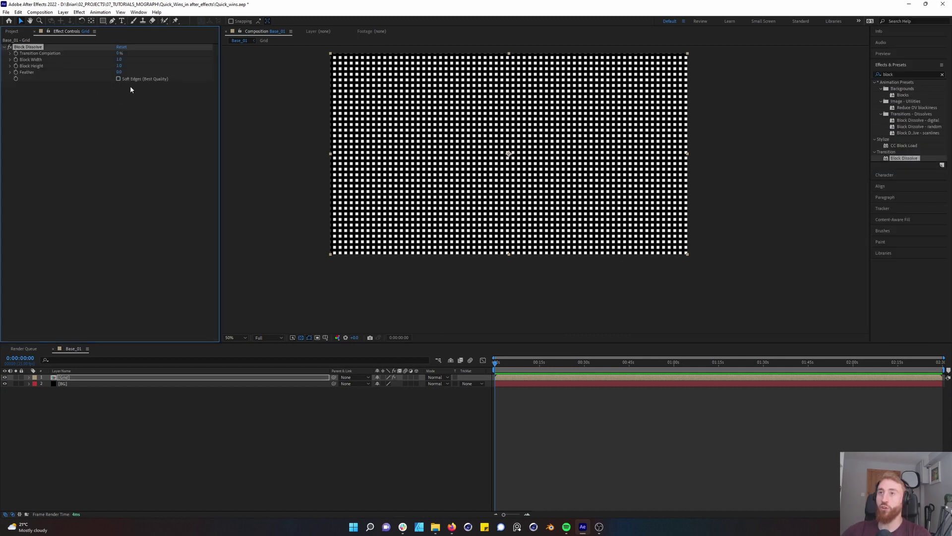
Set Block Dissolve's block width and block height to 10 and its transition completion to 74%
click(119, 59)
text(40)
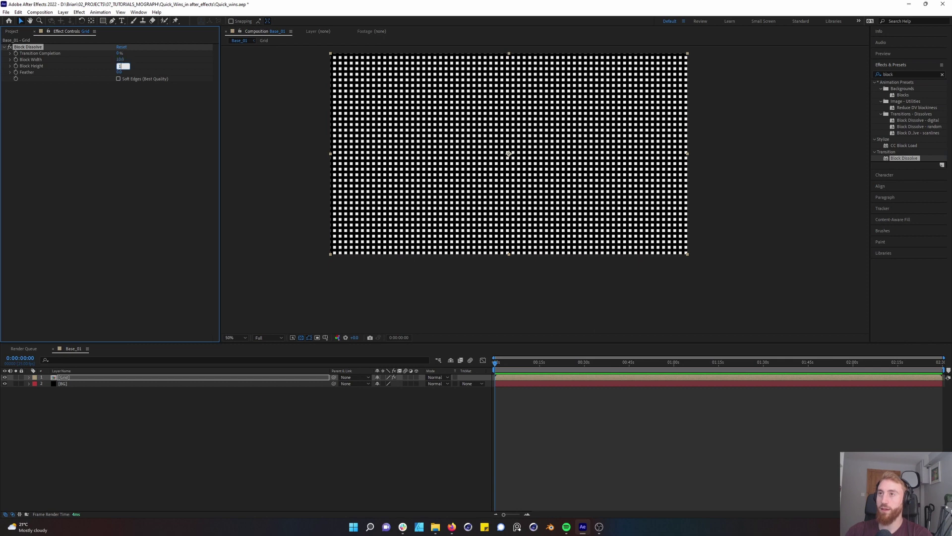
key(Return)
drag(118, 53, 143, 51)
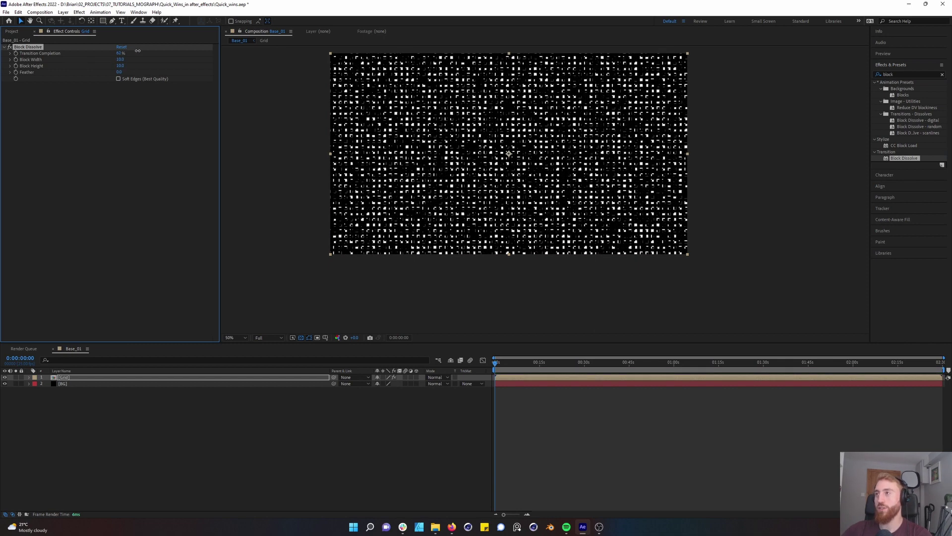
mouse_move(553, 75)
mouse_down()
mouse_move(547, 117)
mouse_move(557, 88)
mouse_up()
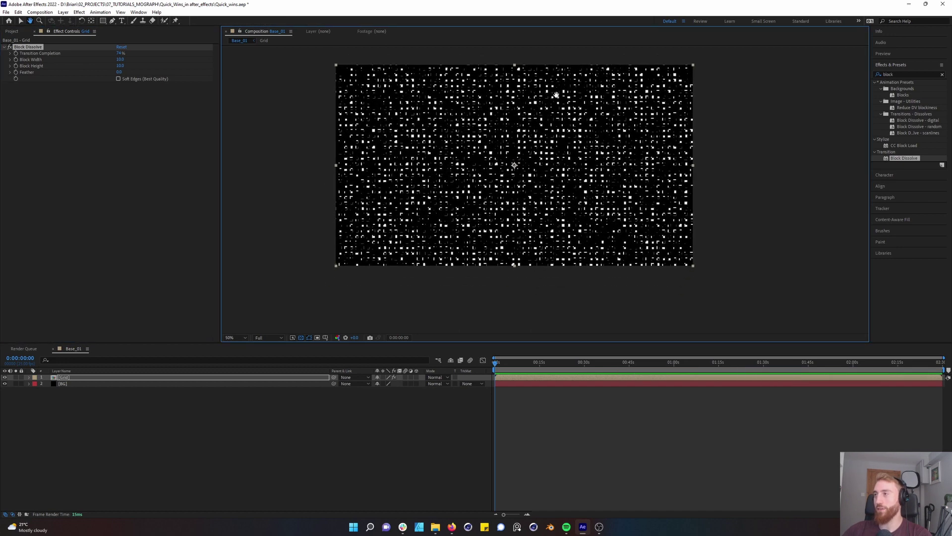
scroll(652, 188, up, 2)
scroll(576, 152, down, 2)
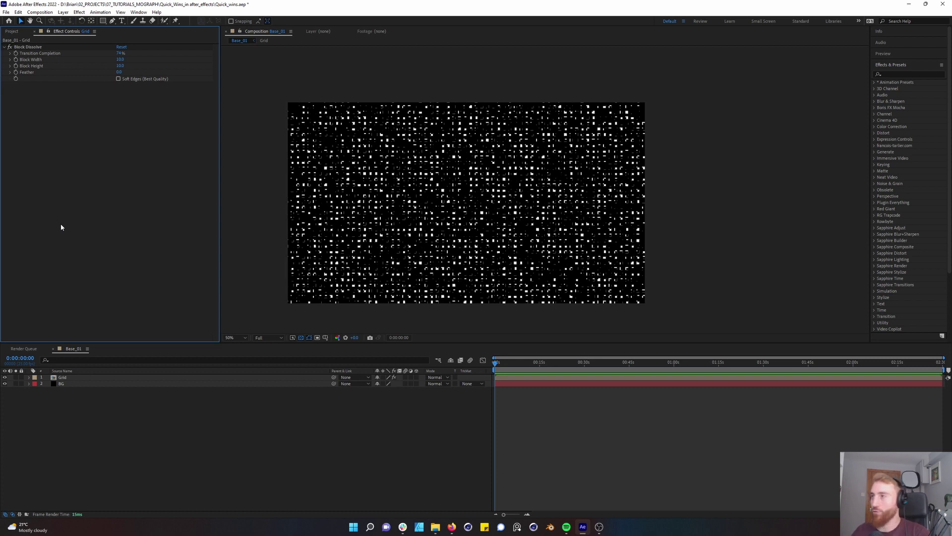
Create a second 1920 x 1080, 25 fps composition named base_02
click(12, 31)
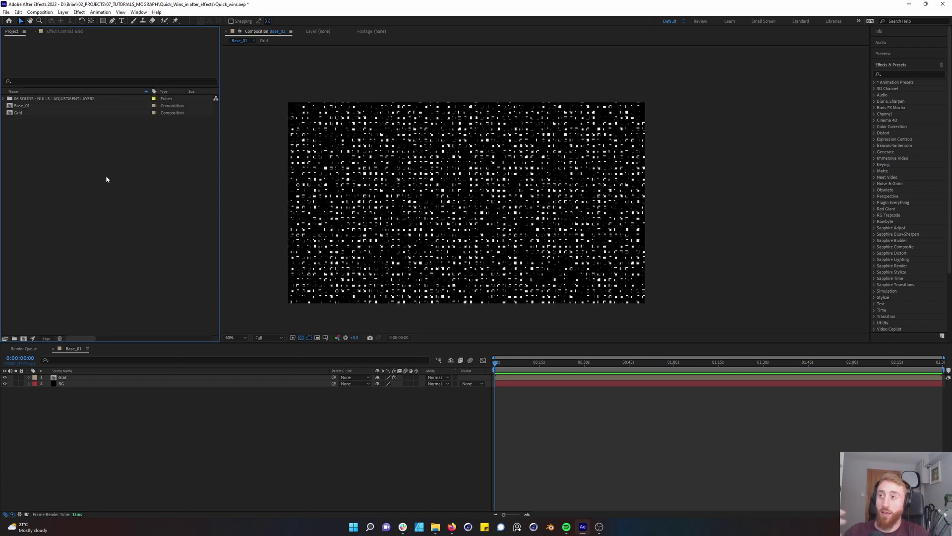
key(ctrl+n)
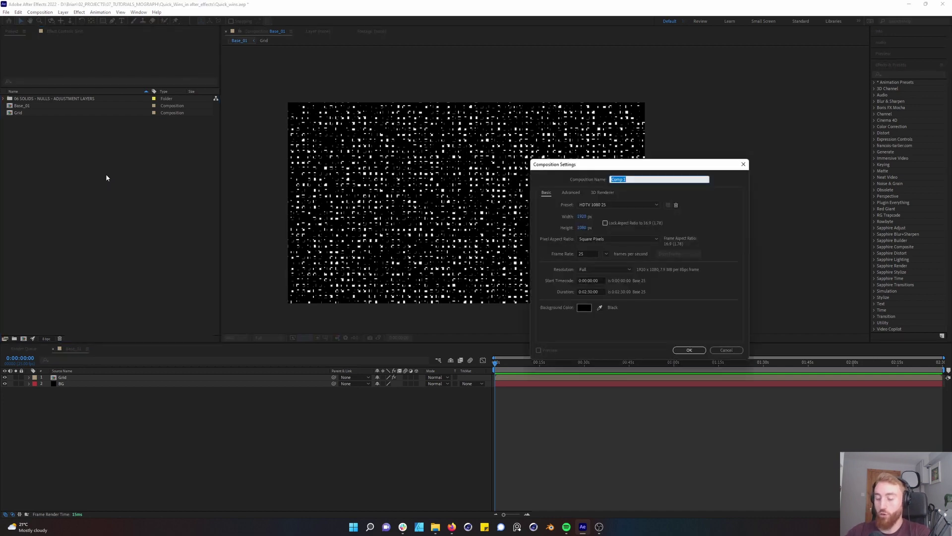
text(base_)
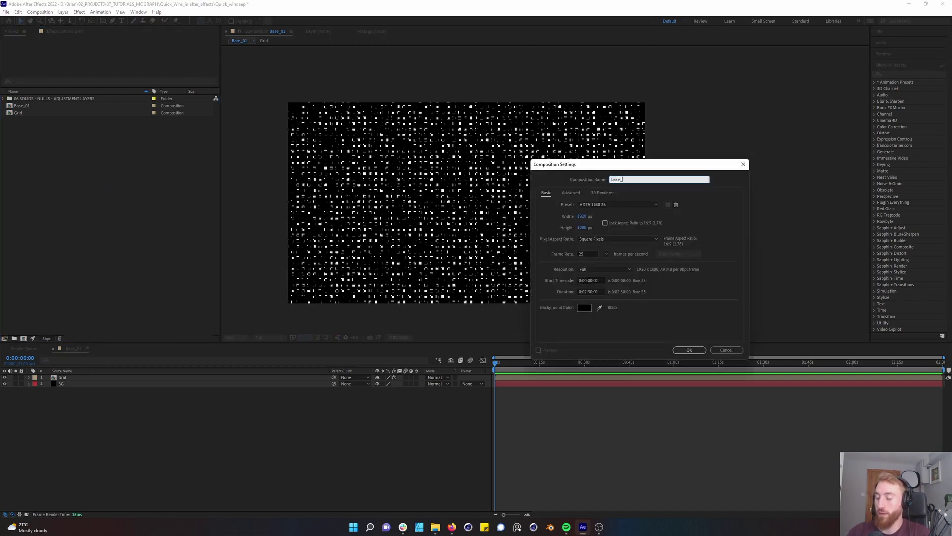
text(02)
key(Return)
Add a full-size solid named bg to base_02 in pink, colour F37C7C
key(ctrl+y)
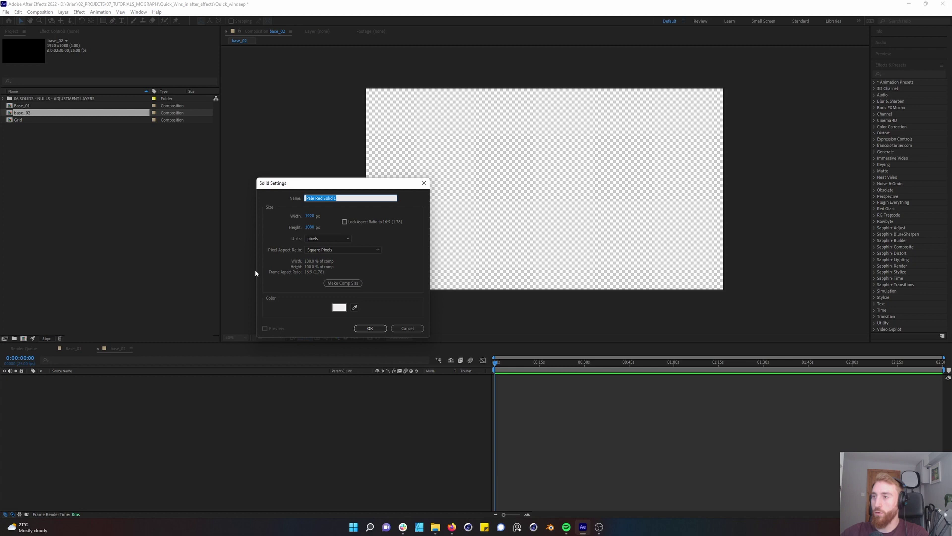
text(BG)
click(338, 307)
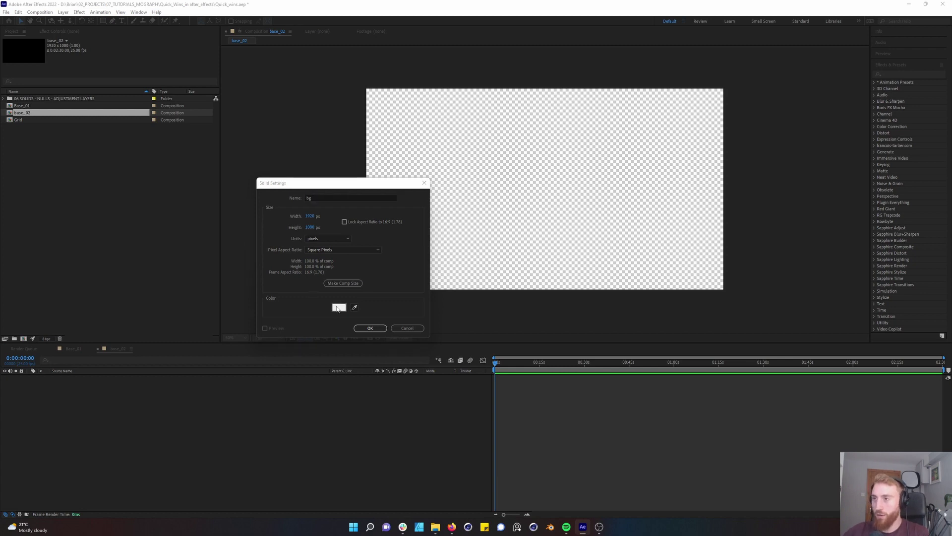
drag(268, 190, 256, 181)
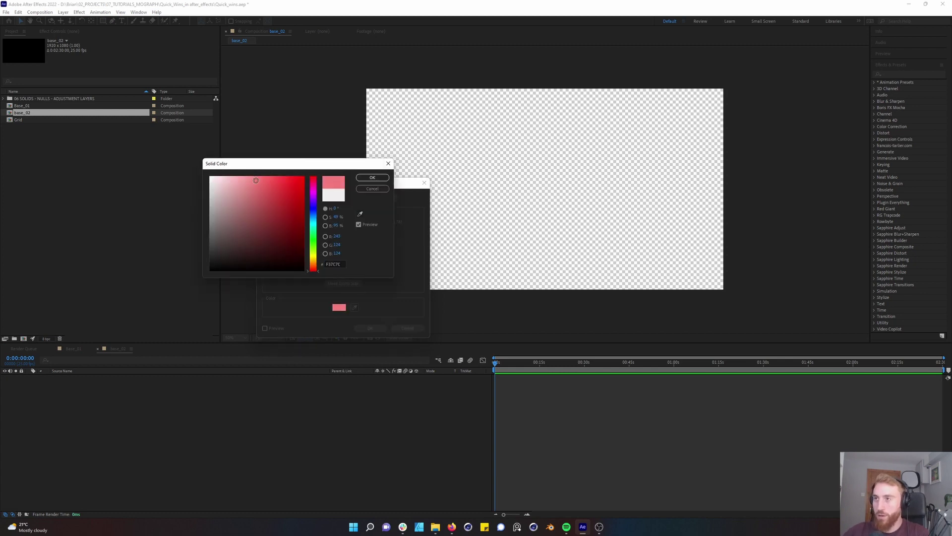
click(381, 177)
click(371, 328)
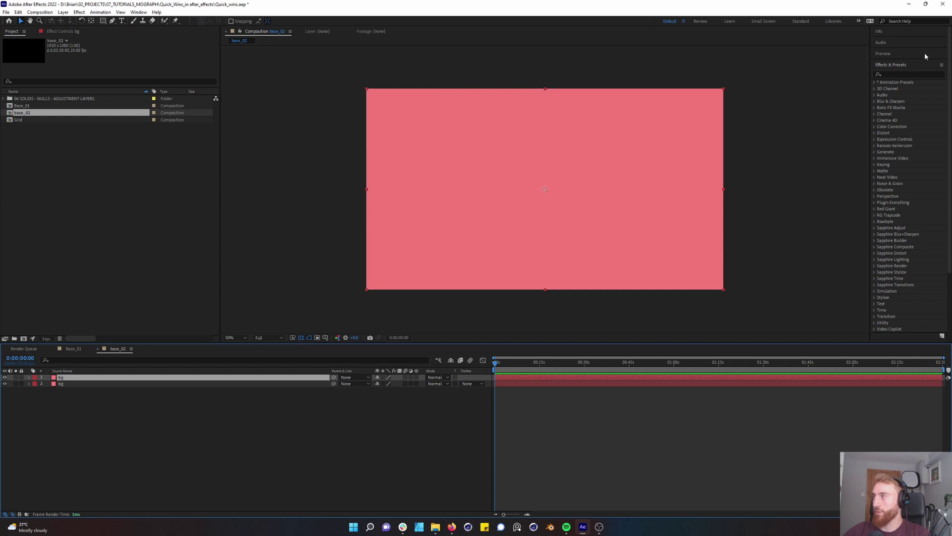
Duplicate the bg layer, find the gradient effects and apply 4-Color Gradient to the upper copy
click(905, 72)
text(grad)
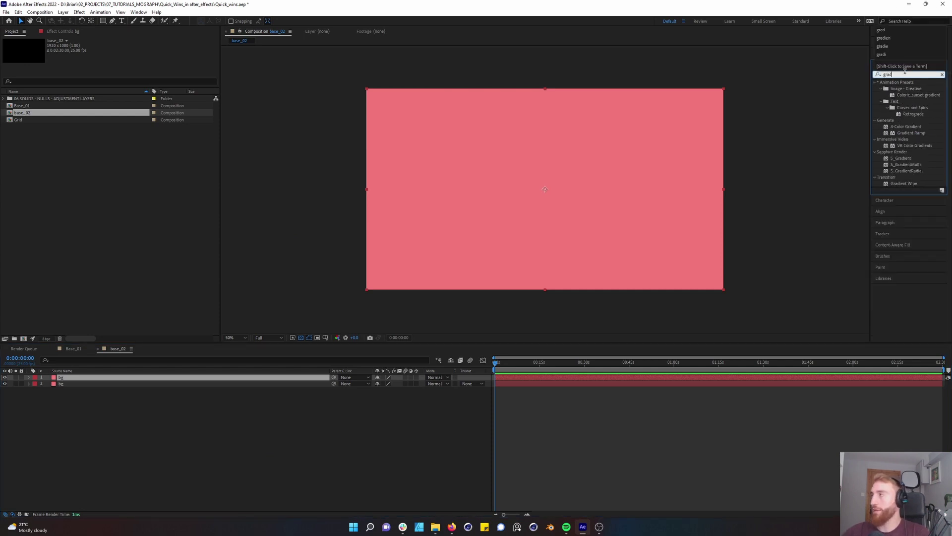
drag(556, 190, 556, 190)
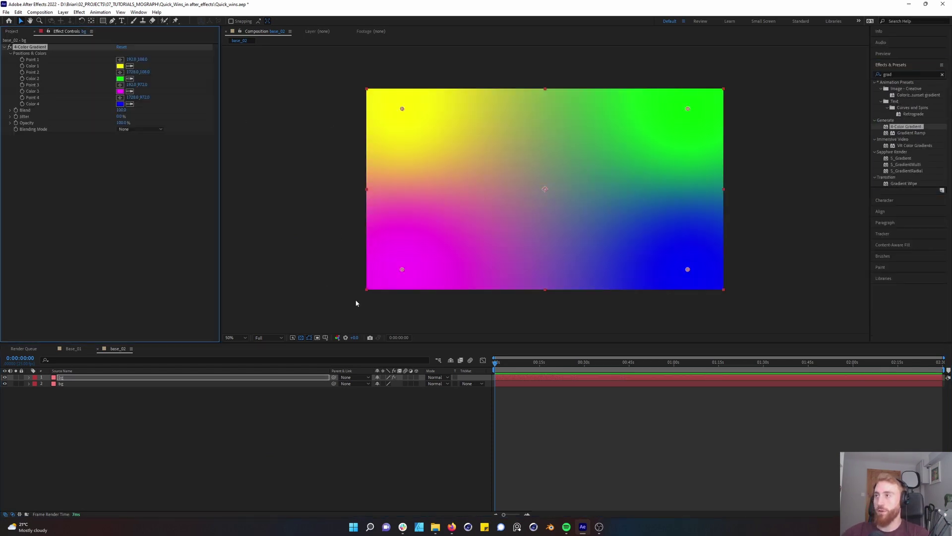
click(150, 435)
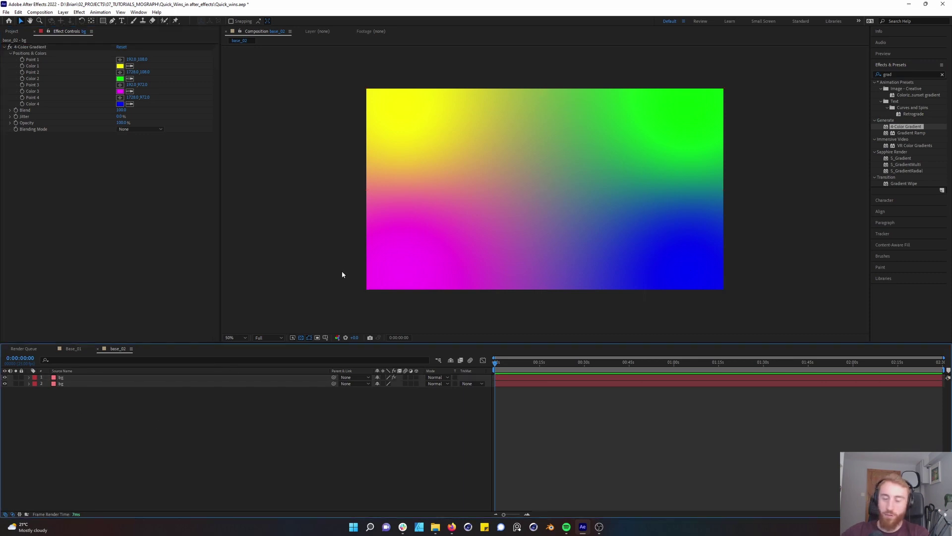
Find Venetian Blinds and apply it to the gradient layer with width 19 and transition completion 94%
drag(903, 74, 862, 76)
key(BackSpace)
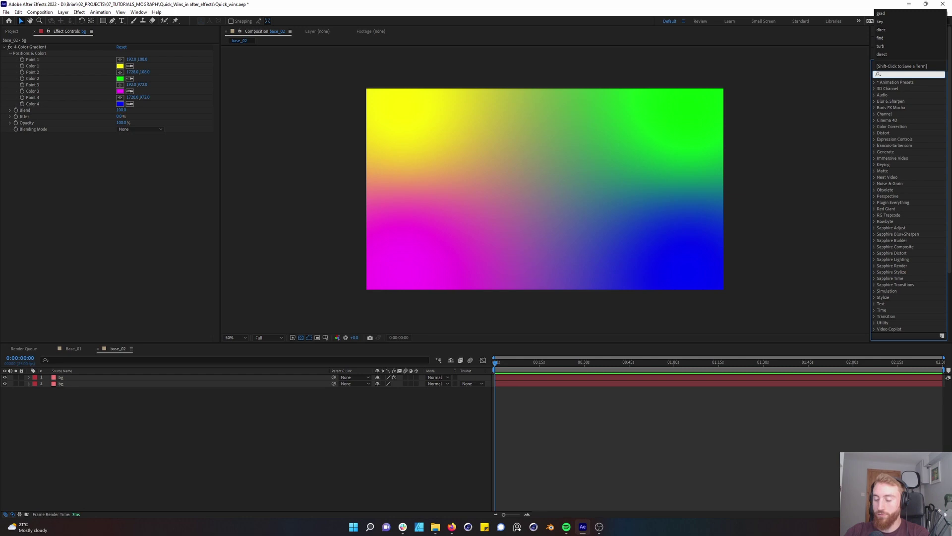
text(ven)
drag(902, 108, 99, 148)
drag(118, 142, 119, 169)
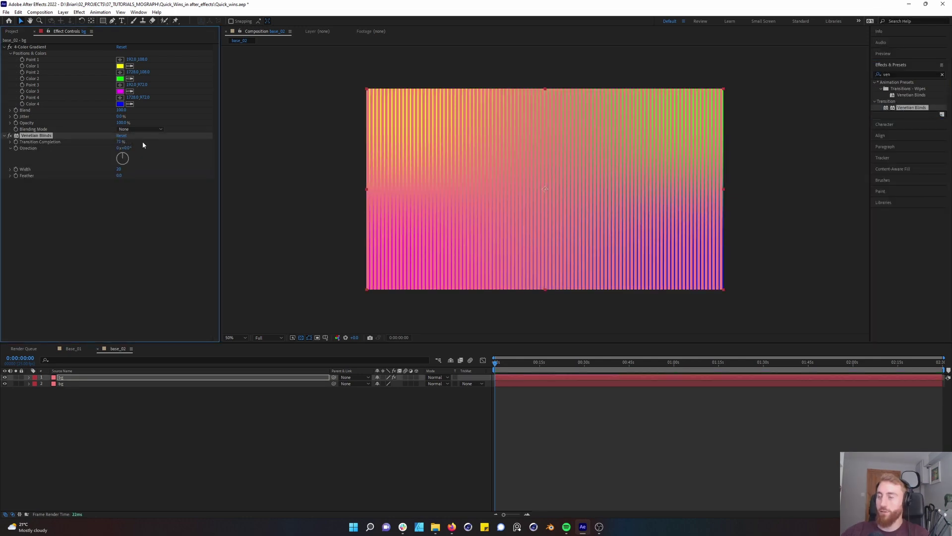
drag(119, 142, 129, 142)
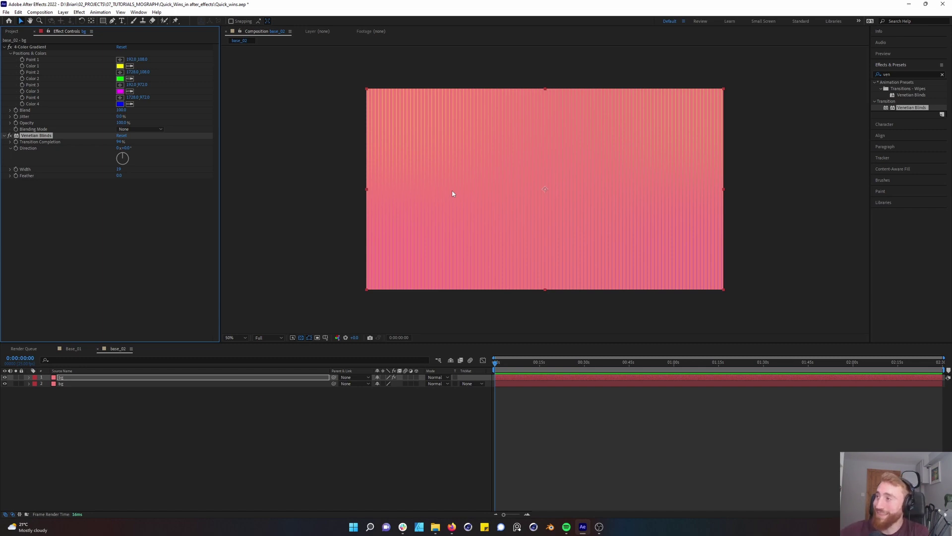
Duplicate the Venetian Blinds effect, set the copy's direction to 90° and lower its transition completion
drag(451, 193, 421, 201)
click(34, 137)
key(ctrl+d)
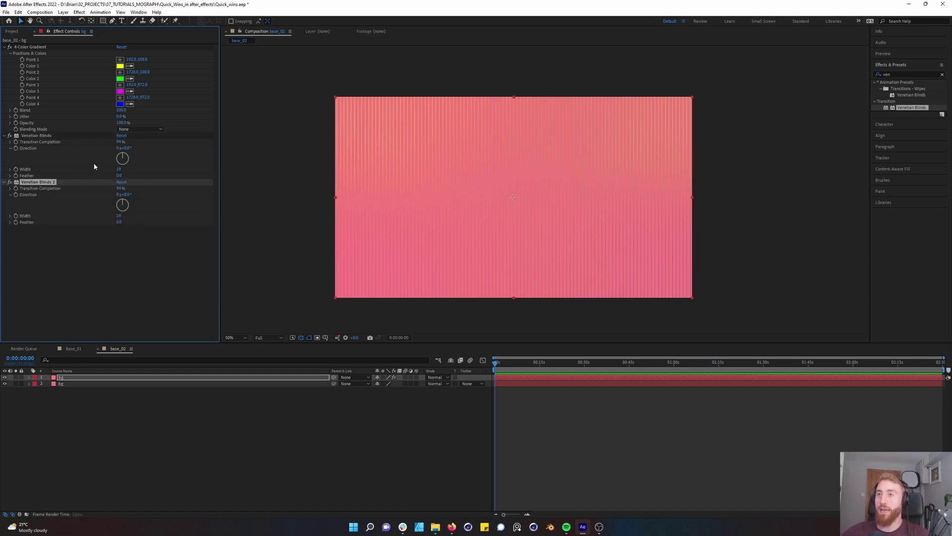
drag(122, 204, 110, 188)
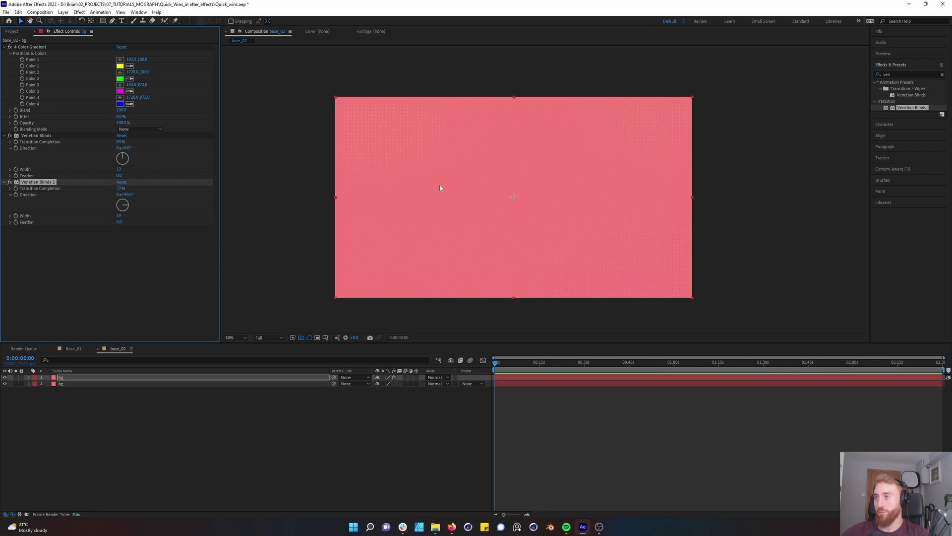
Set the first Venetian Blinds effect's transition completion to 73% and inspect the coloured dot grid up close
scroll(554, 202, up, 2)
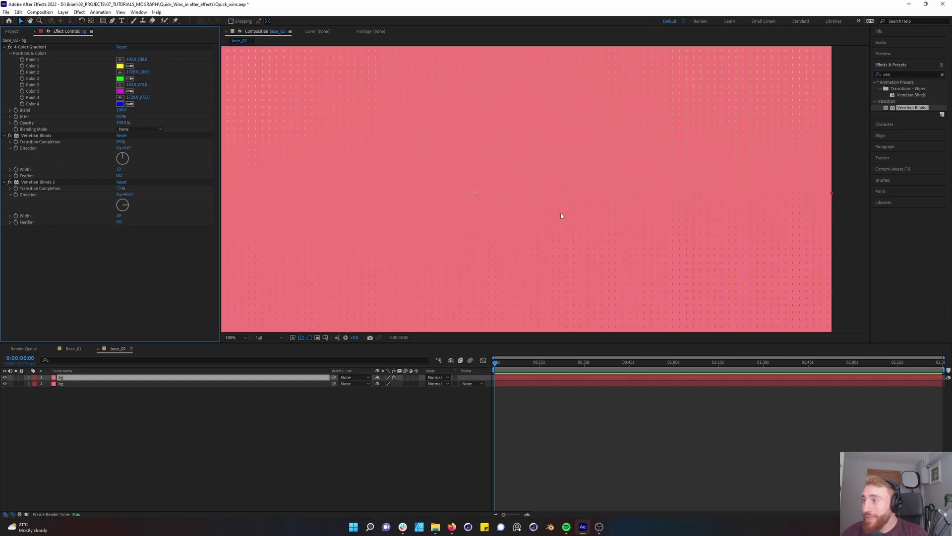
scroll(525, 253, down, 2)
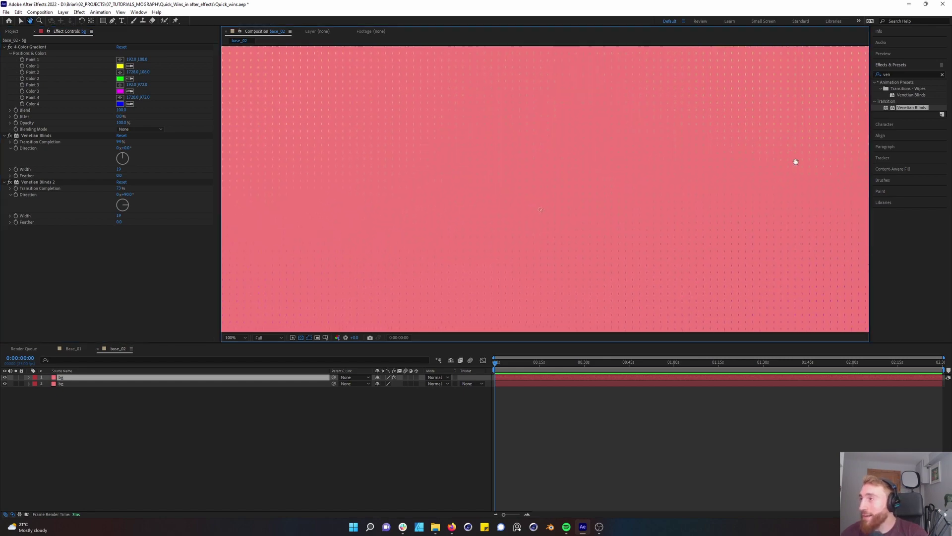
click(118, 142)
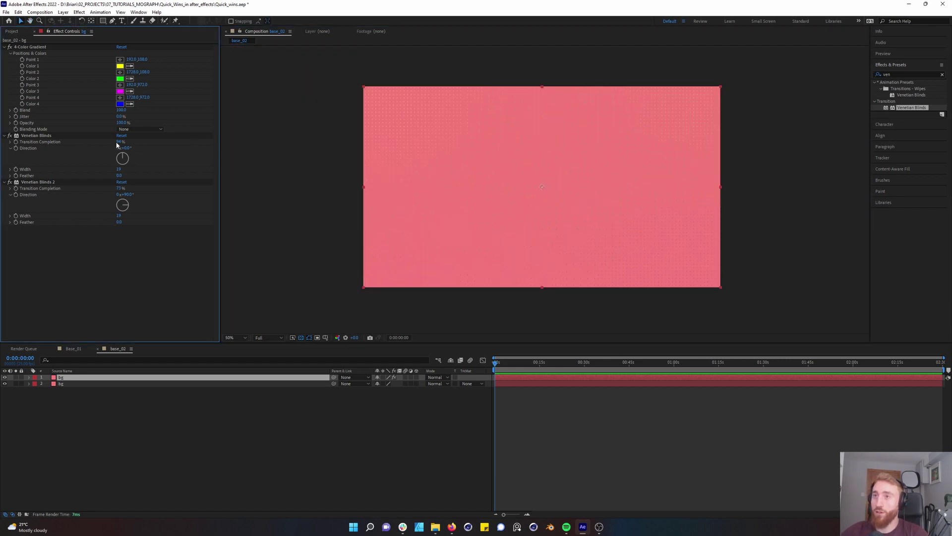
text(73)
key(Return)
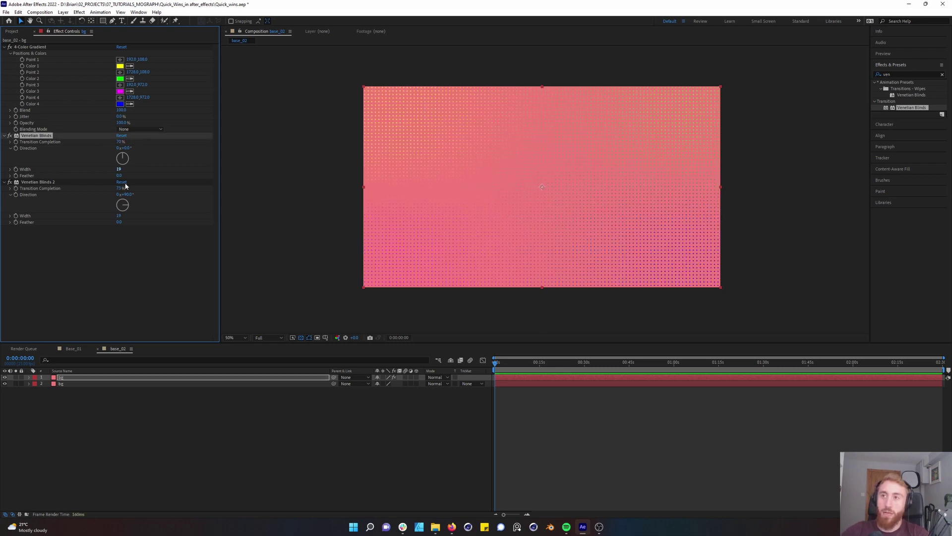
scroll(564, 136, up, 1)
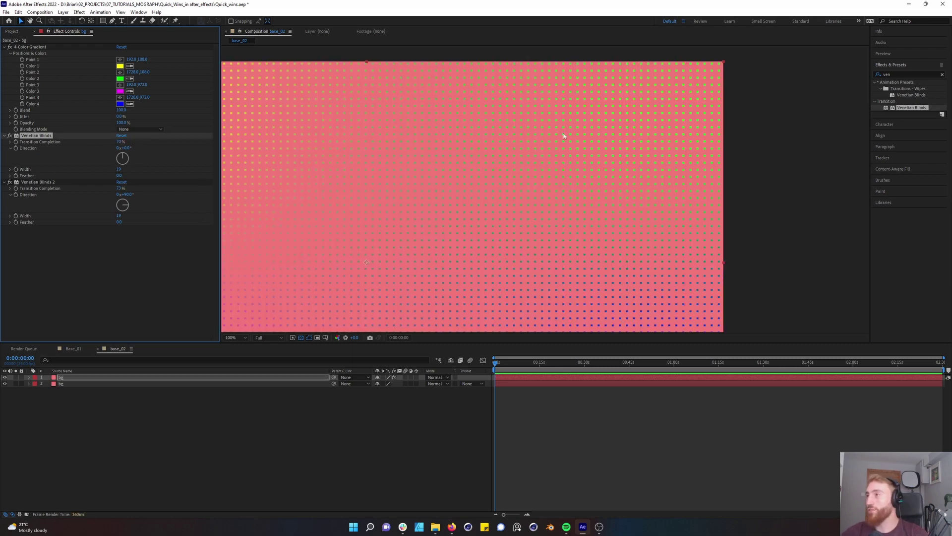
drag(563, 136, 890, 144)
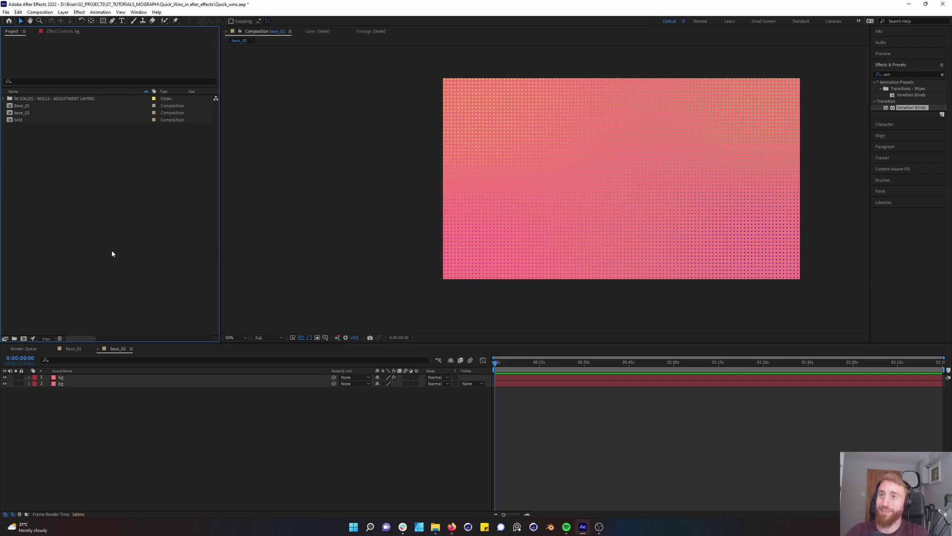
Create a third 1920 x 1080, 25 fps composition named base_03
key(ctrl+n)
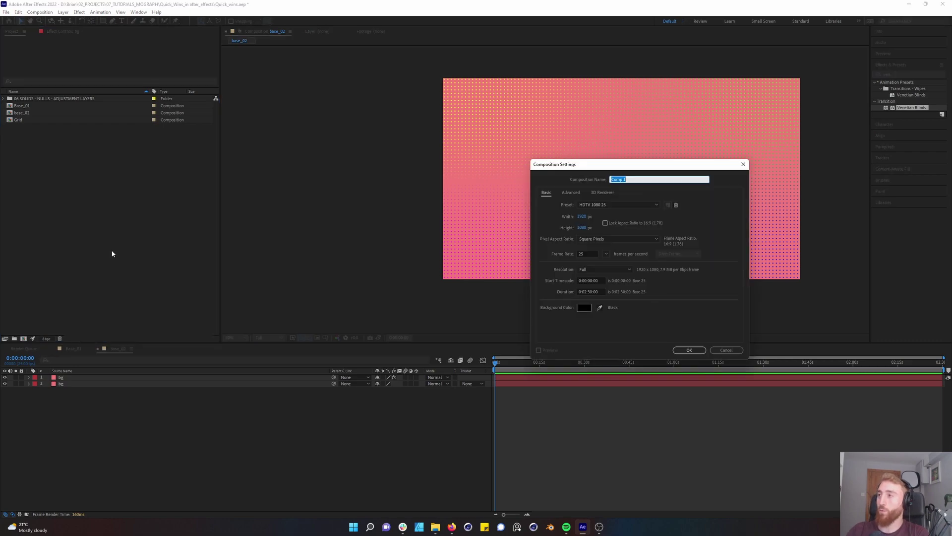
text(base_0)
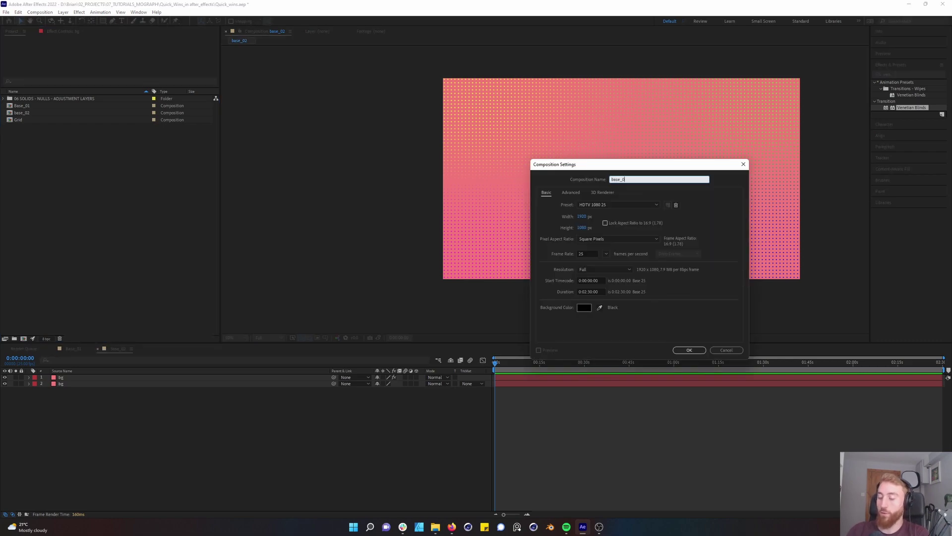
text(3)
key(Return)
Add a full-size black solid named BG to base_03
key(ctrl+y)
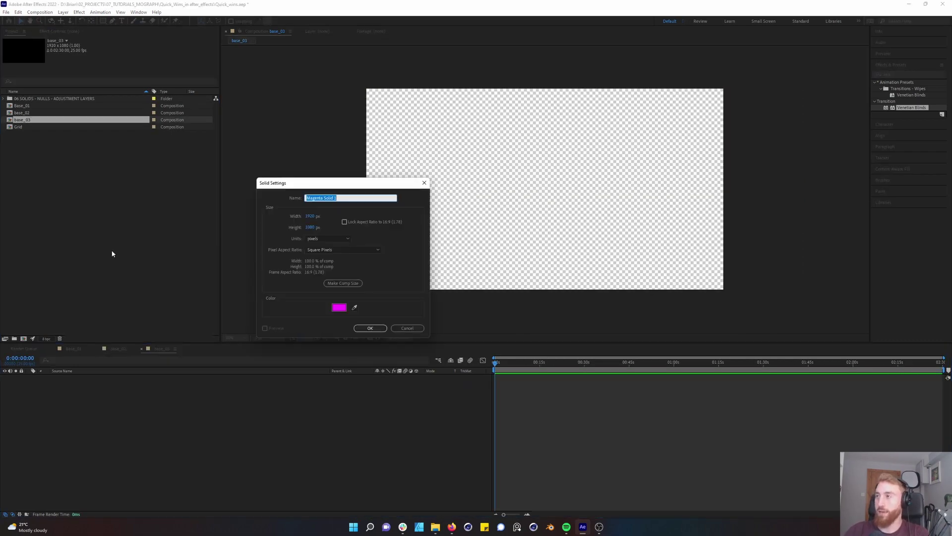
click(339, 307)
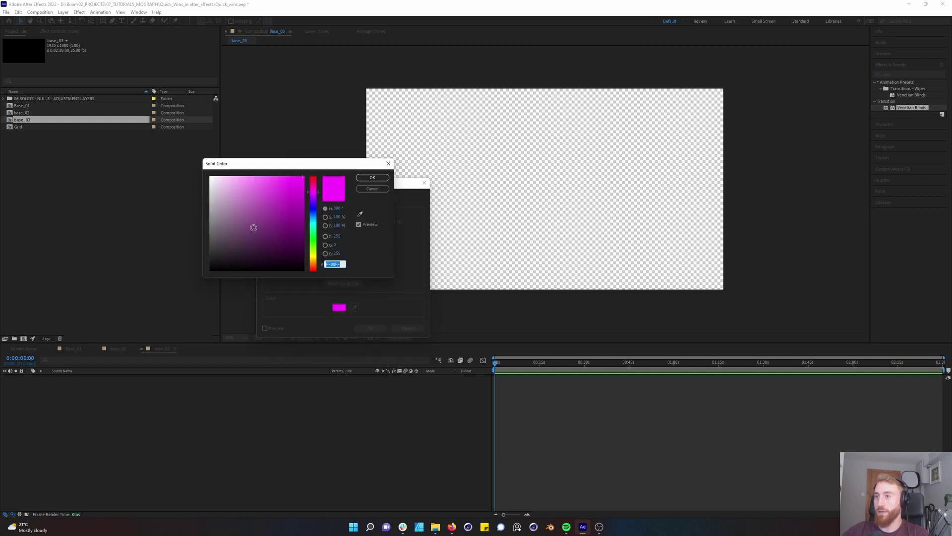
drag(253, 228, 208, 273)
key(Return)
text(BG)
key(Return)
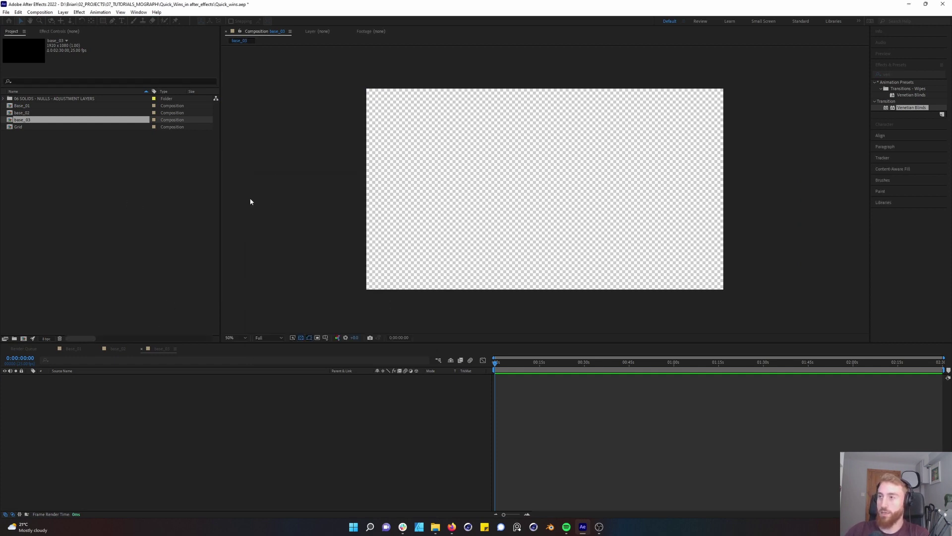
Add a text layer reading RETRO over the black background
key(ctrl+t)
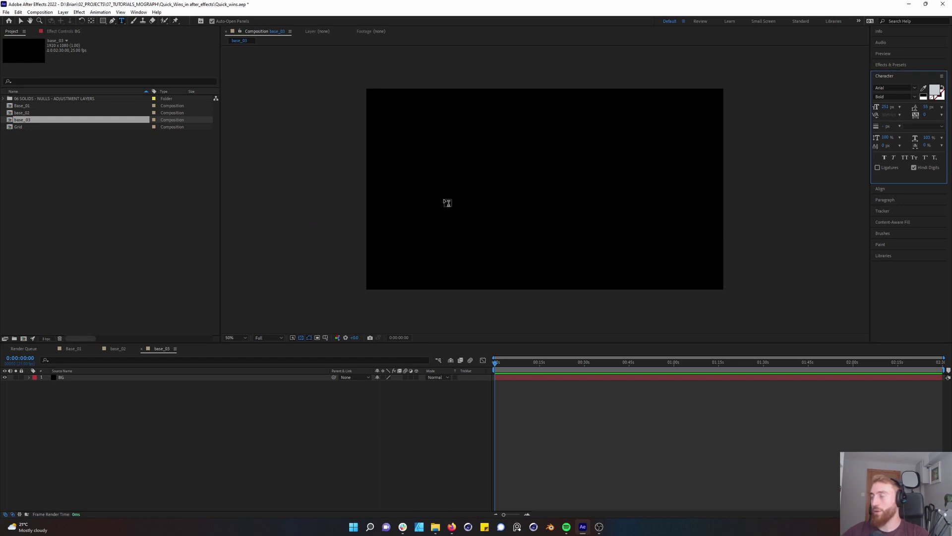
click(468, 179)
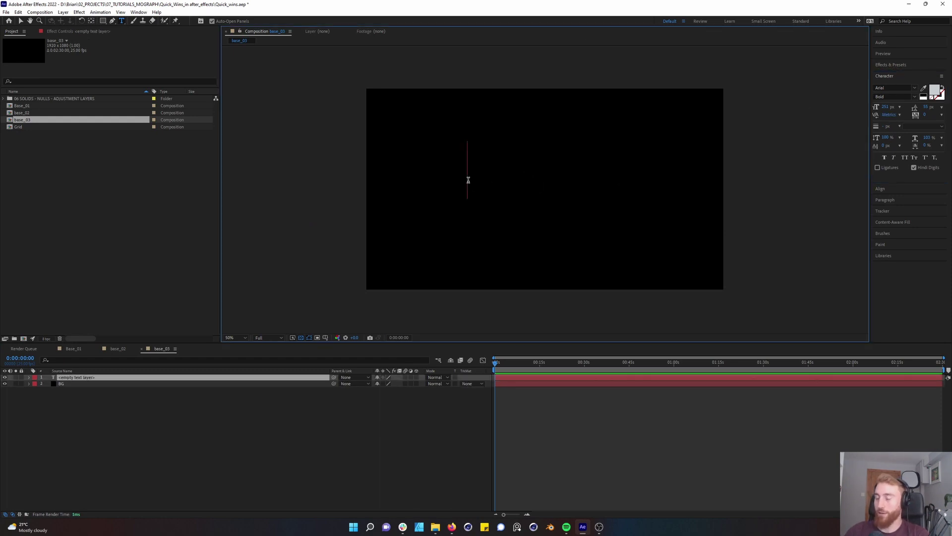
text(RETRO)
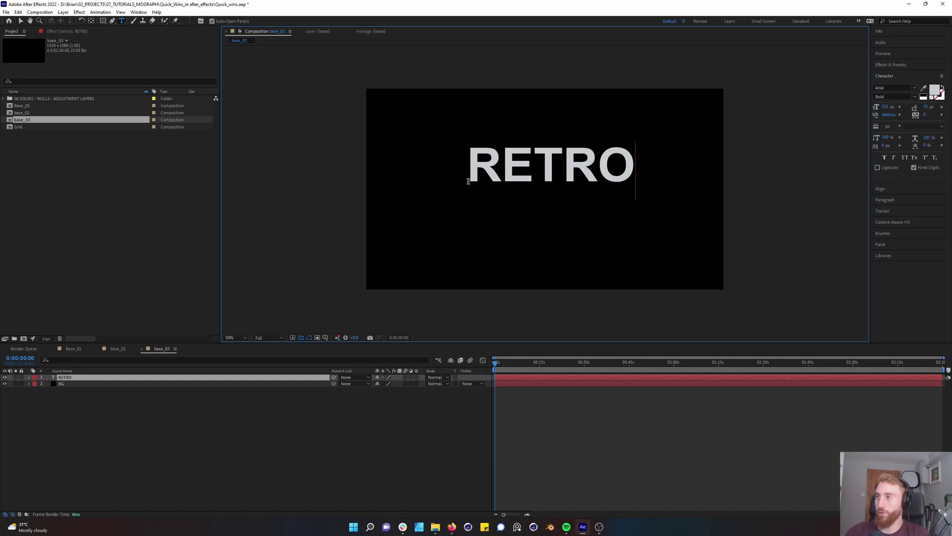
key(Escape)
Center the RETRO text horizontally and vertically in the composition
click(880, 189)
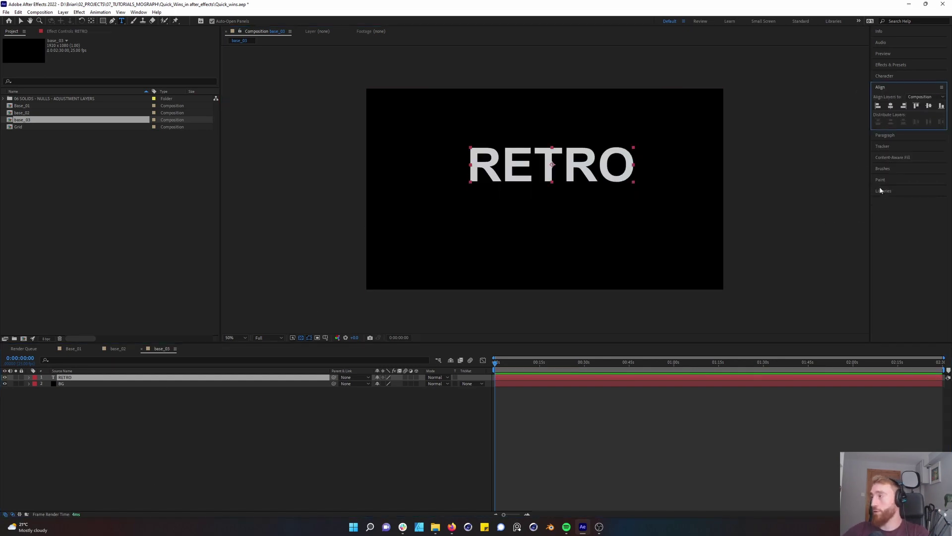
click(890, 106)
click(929, 106)
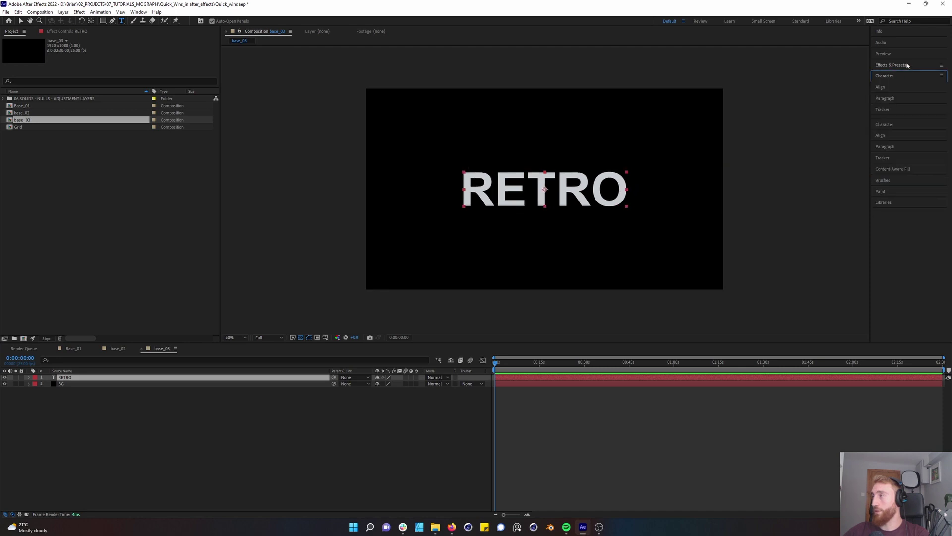
Apply Venetian Blinds to the RETRO layer with direction 90° and width 10, raising its transition completion
click(897, 65)
drag(911, 107, 545, 189)
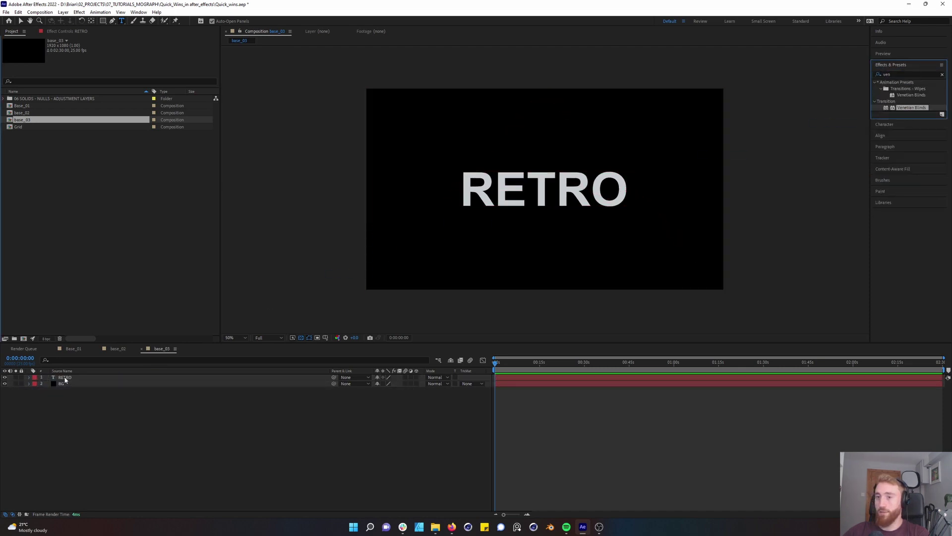
scroll(502, 185, up, 2)
drag(119, 80, 146, 53)
Duplicate the Venetian Blinds effect, set the copy's direction to 180°, and duplicate that copy as a third effect
key(ctrl+d)
drag(130, 105, 125, 129)
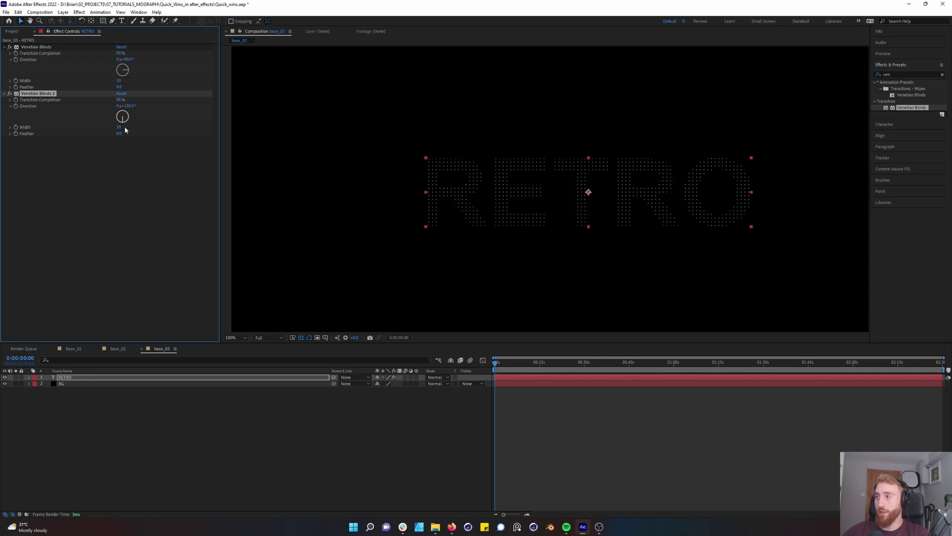
click(90, 127)
click(32, 94)
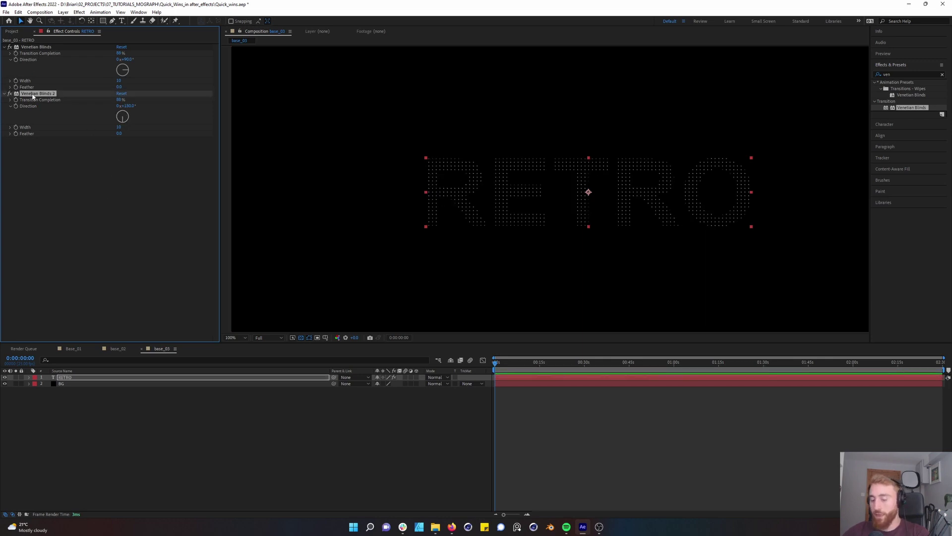
key(ctrl+d)
Try a diagonal direction on the third Venetian Blinds effect and a duplicate of the RETRO layer, and undo both
drag(124, 160, 120, 160)
click(106, 281)
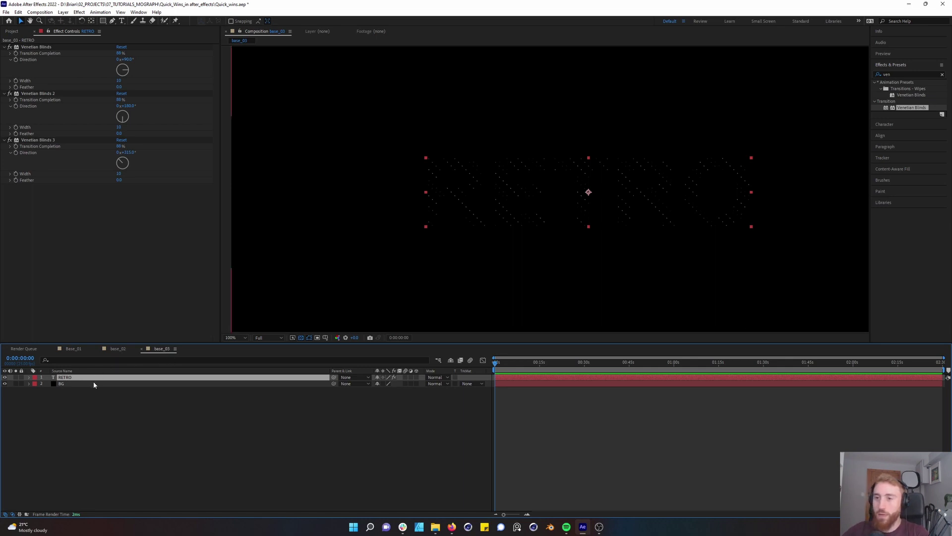
key(ctrl+d)
key(ctrl+z)
key(ctrl+z)
Keyframe the third Venetian Blinds effect's direction at 180° on the first frame and turn it into a hold keyframe
drag(120, 167, 120, 156)
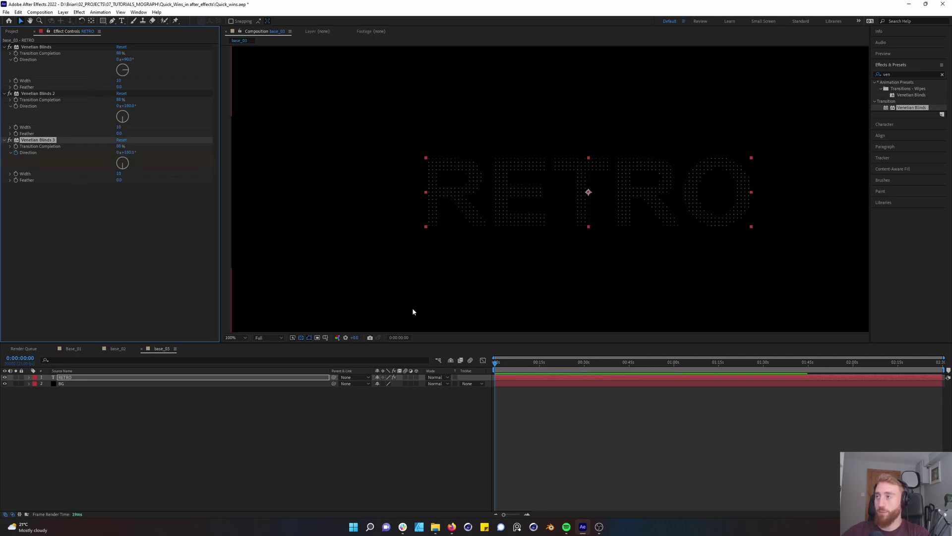
key(u)
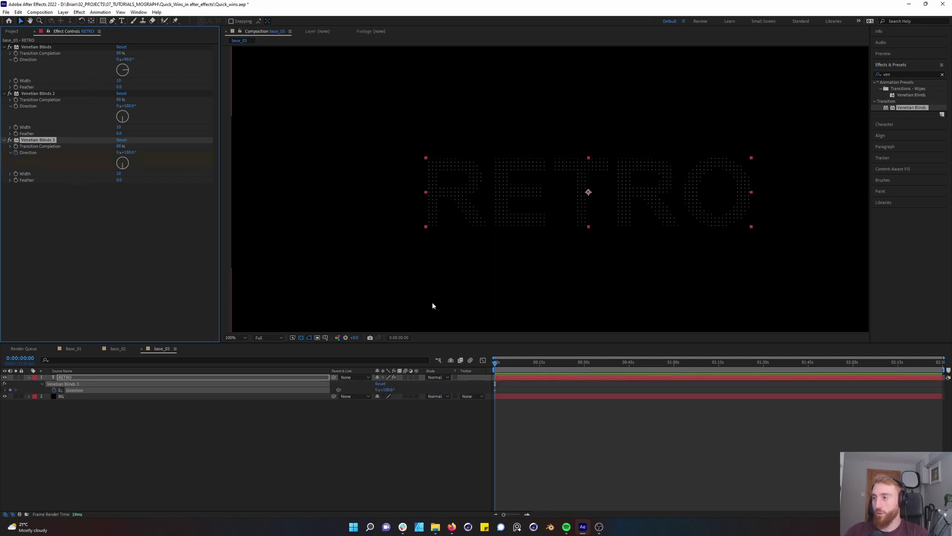
right_click(495, 390)
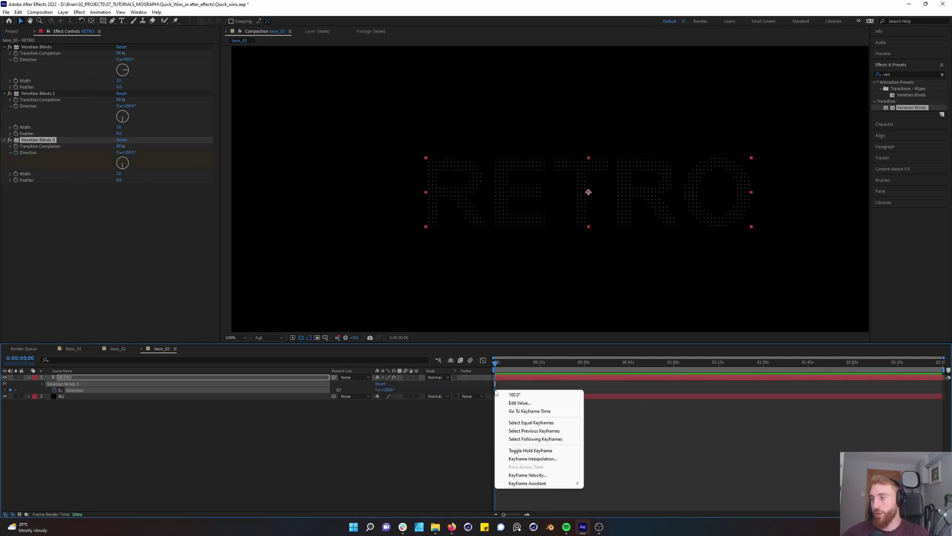
click(562, 451)
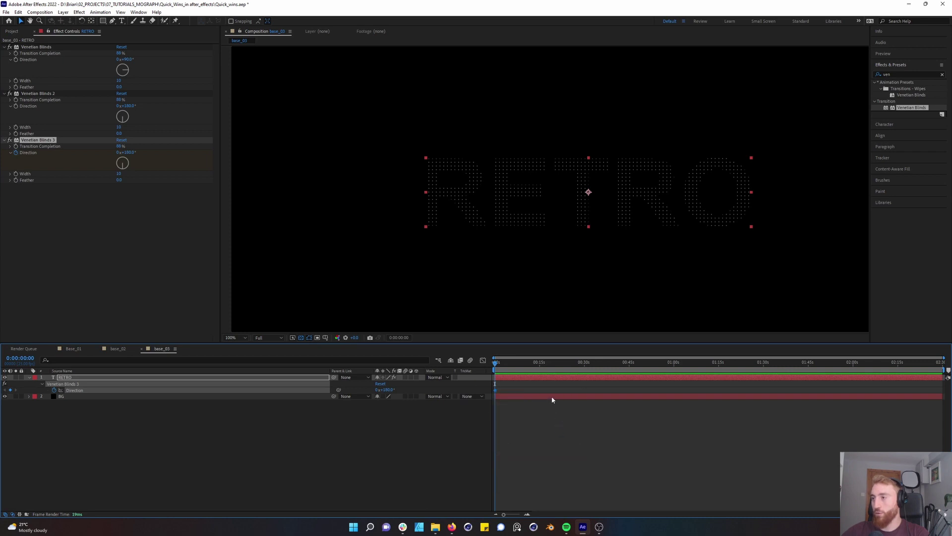
Add four more direction keyframes with varied angles at 10-frame intervals, ending on 1x+0.0°, and preview the motion from the start
click(887, 54)
click(572, 440)
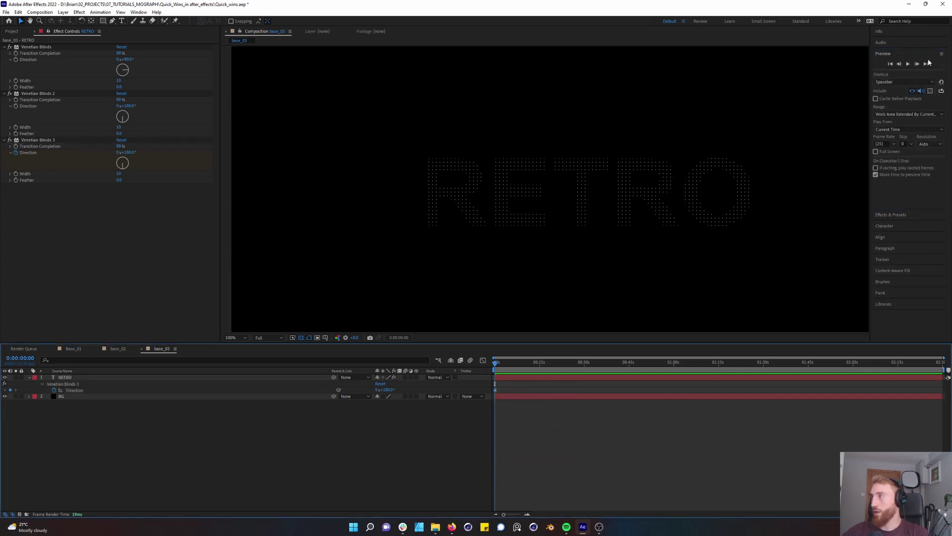
click(918, 64)
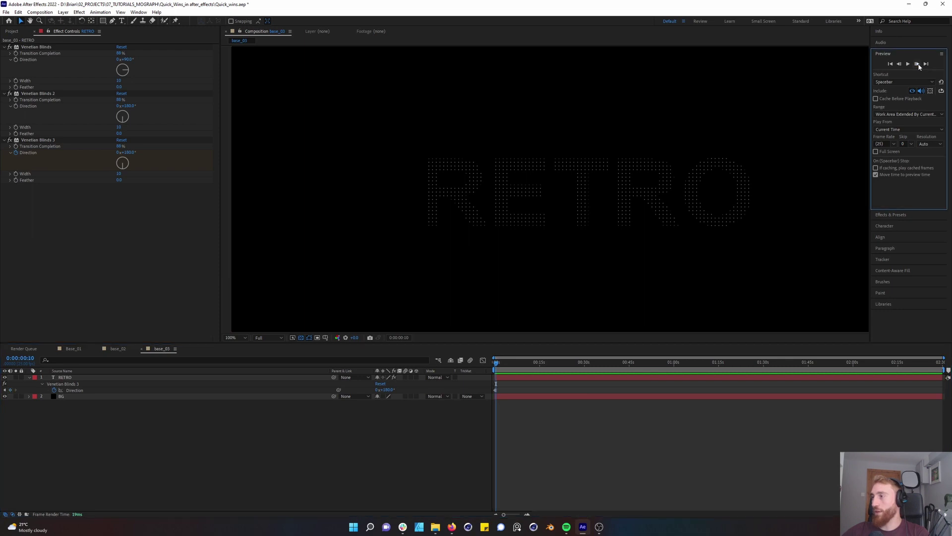
click(527, 513)
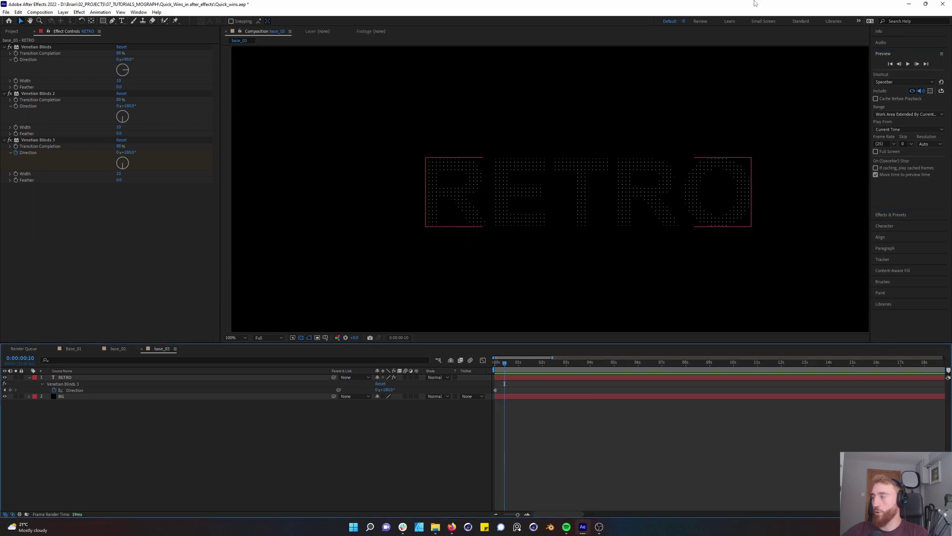
click(108, 165)
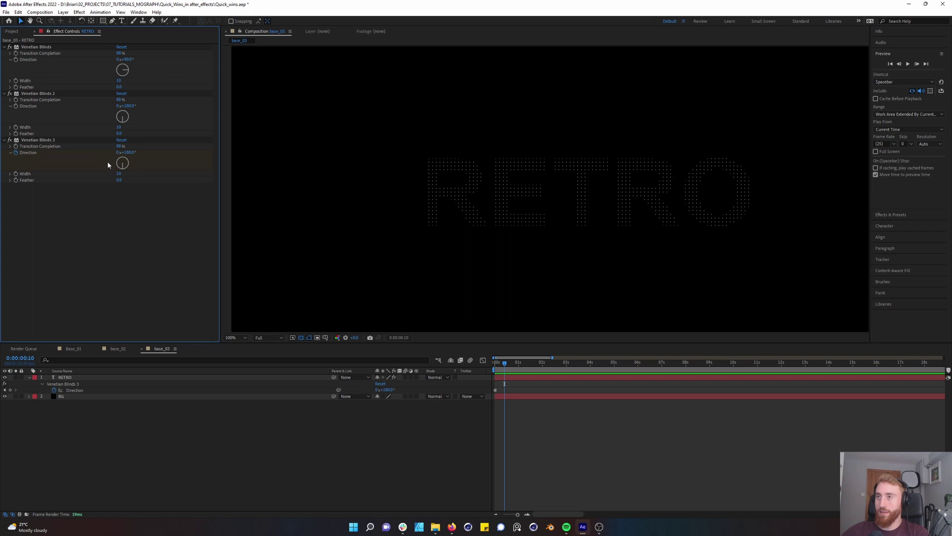
click(122, 166)
drag(527, 363, 491, 362)
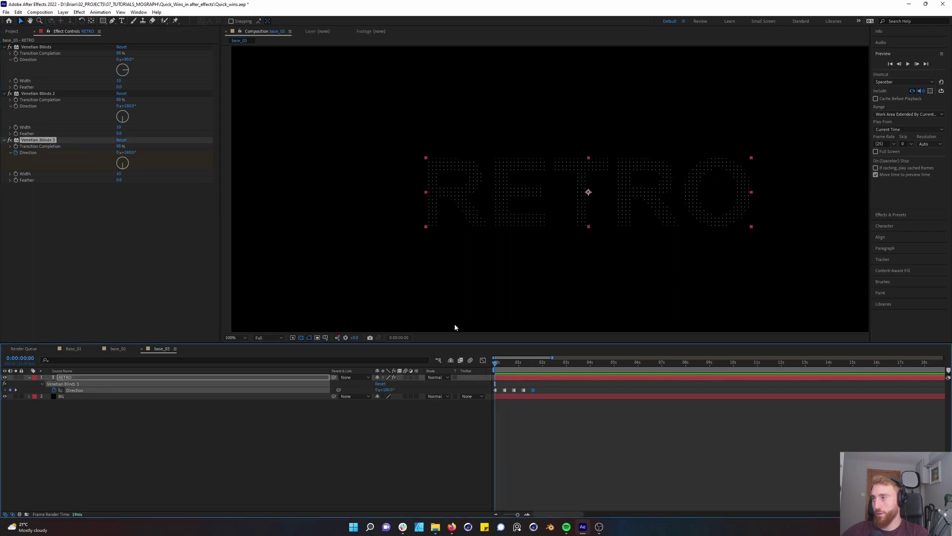
key(space)
Loop the third Venetian Blinds effect's direction keyframes with the expression loopOut('cycle') and play back the RETRO animation
drag(561, 387, 465, 395)
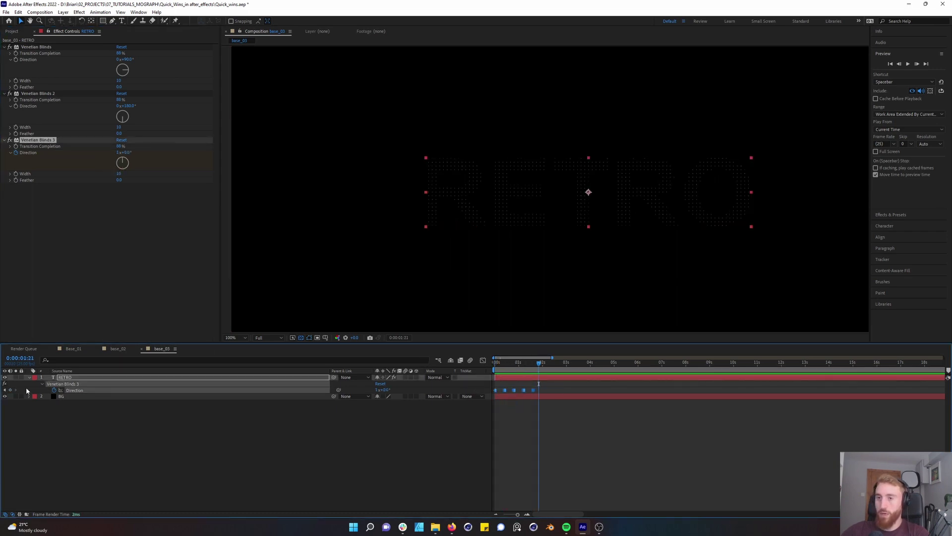
alt+click(56, 390)
text(loopOut('cycle)
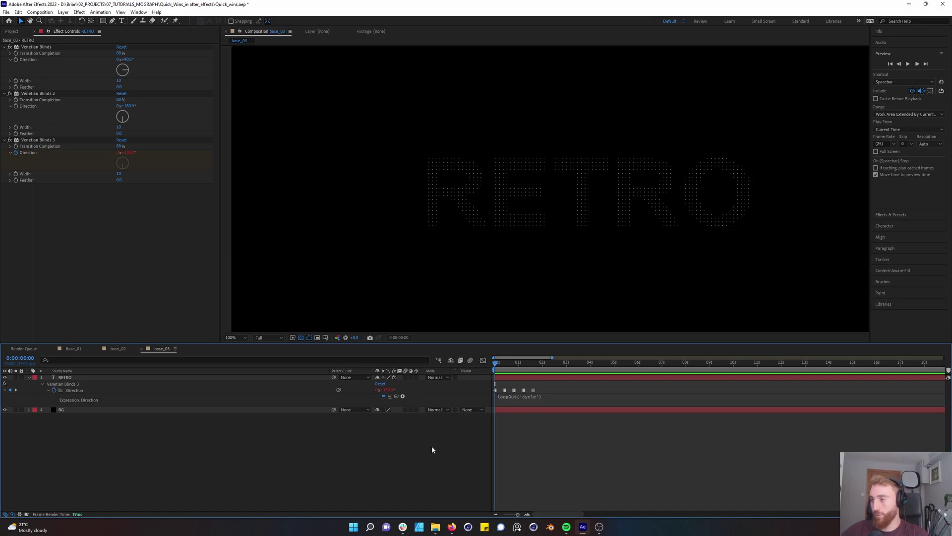
key(space)
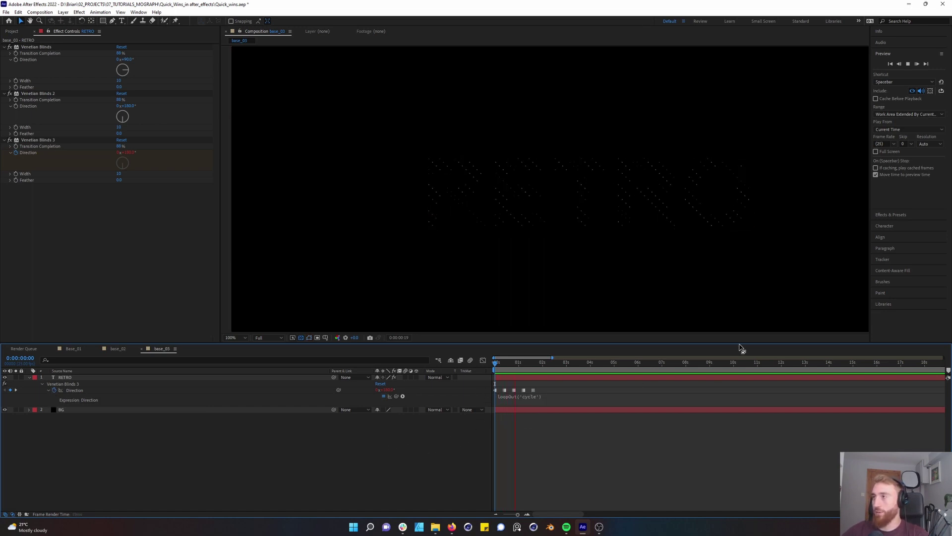
scroll(652, 237, down, 2)
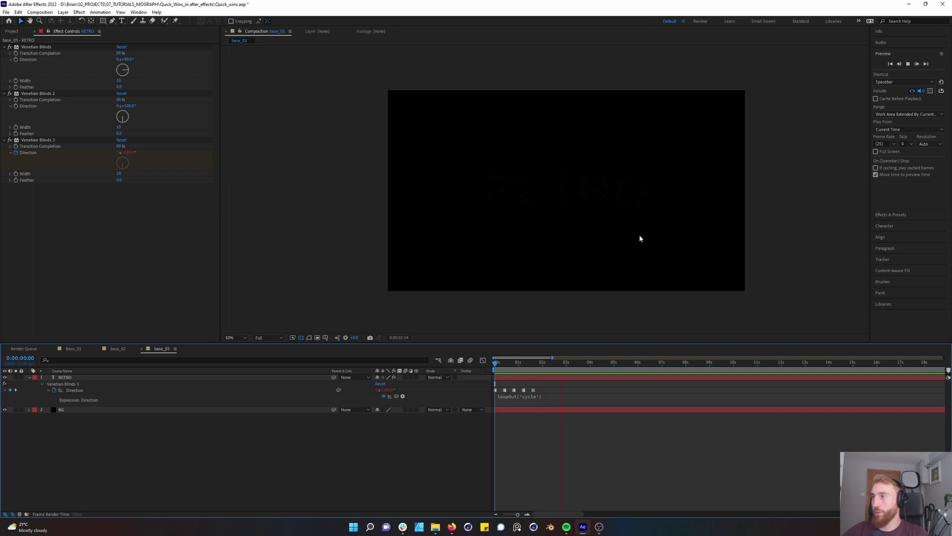
scroll(624, 218, up, 2)
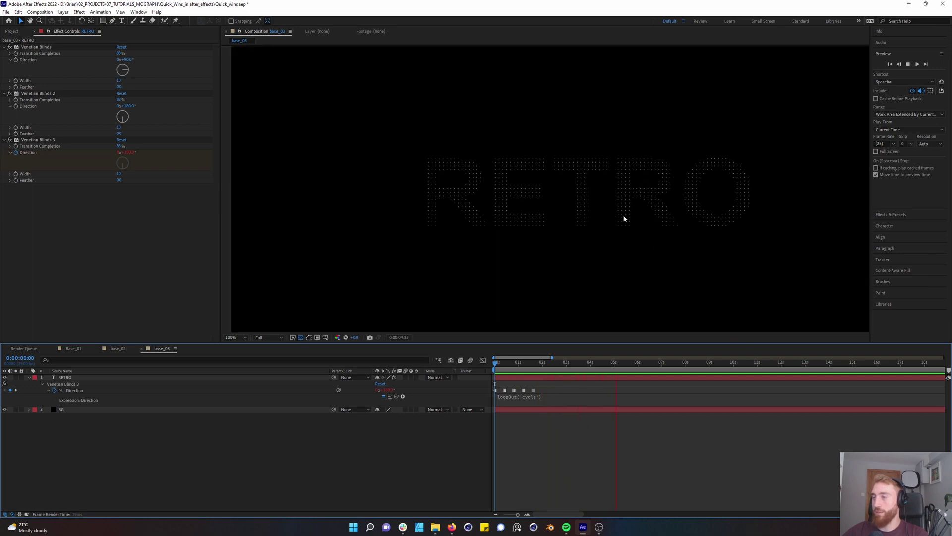